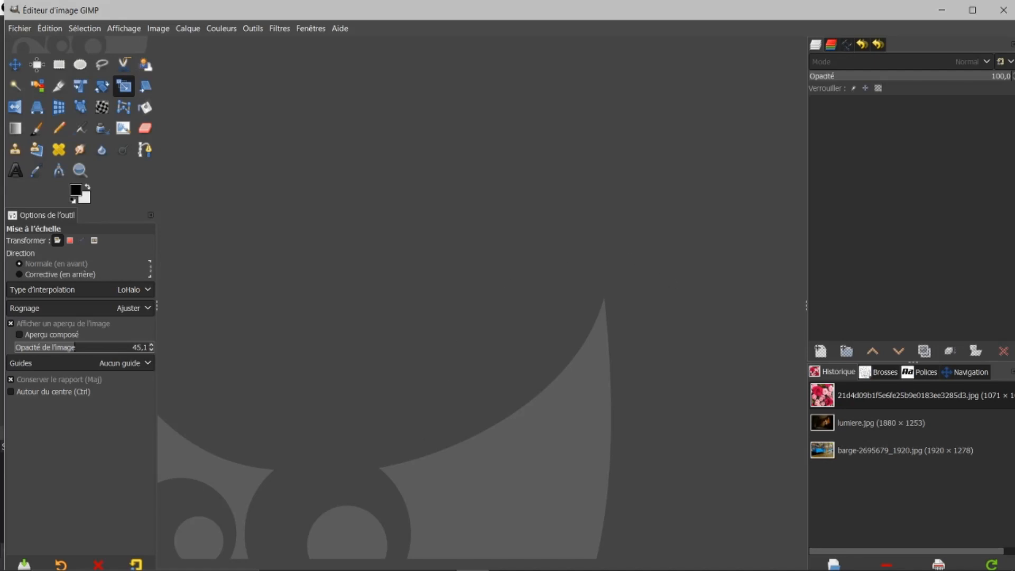
- Switch to Chrome and read the viewer comments under the AFFINITY Photo: Tuto 212 ( Effet éclairage ) video
left_click(406, 557)
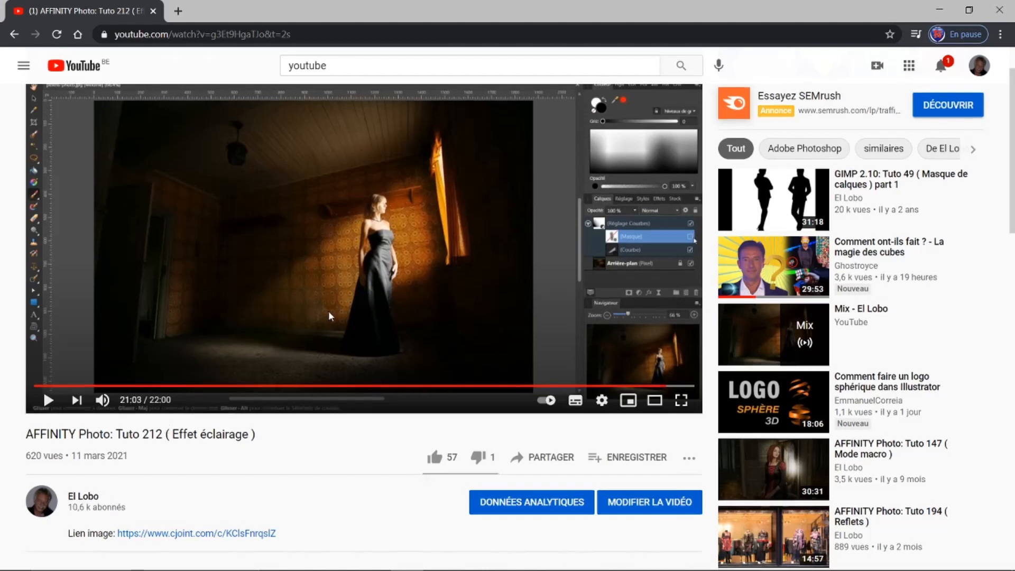
scroll(336, 327, "down", 5)
scroll(336, 328, "down", 3)
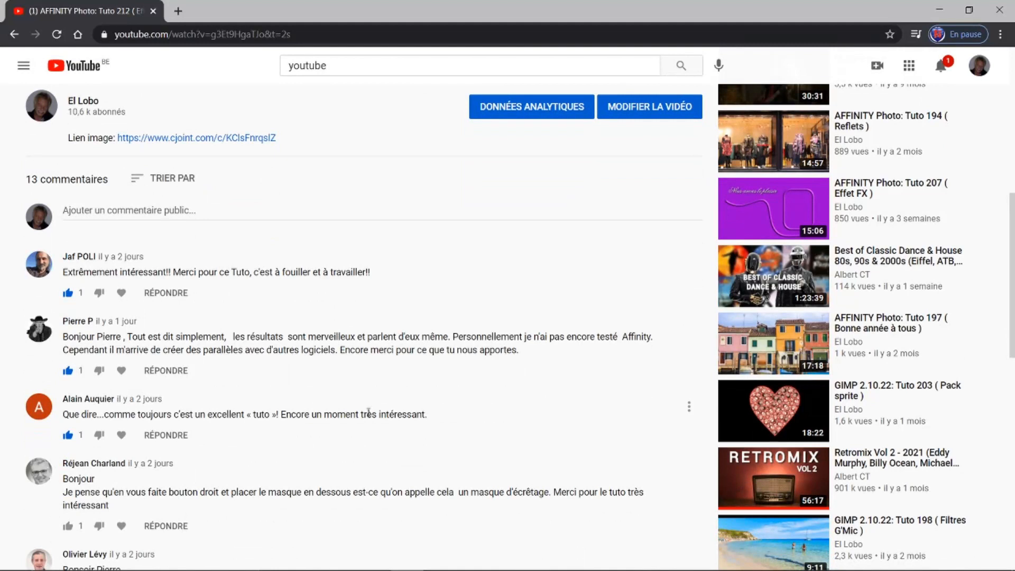
scroll(369, 412, "down", 5)
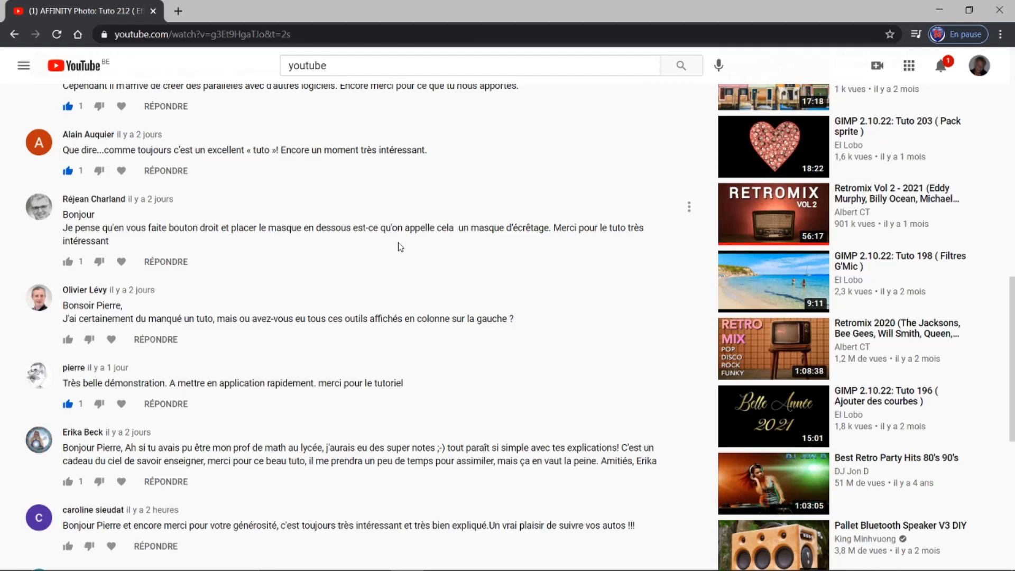
mouse_move(454, 570)
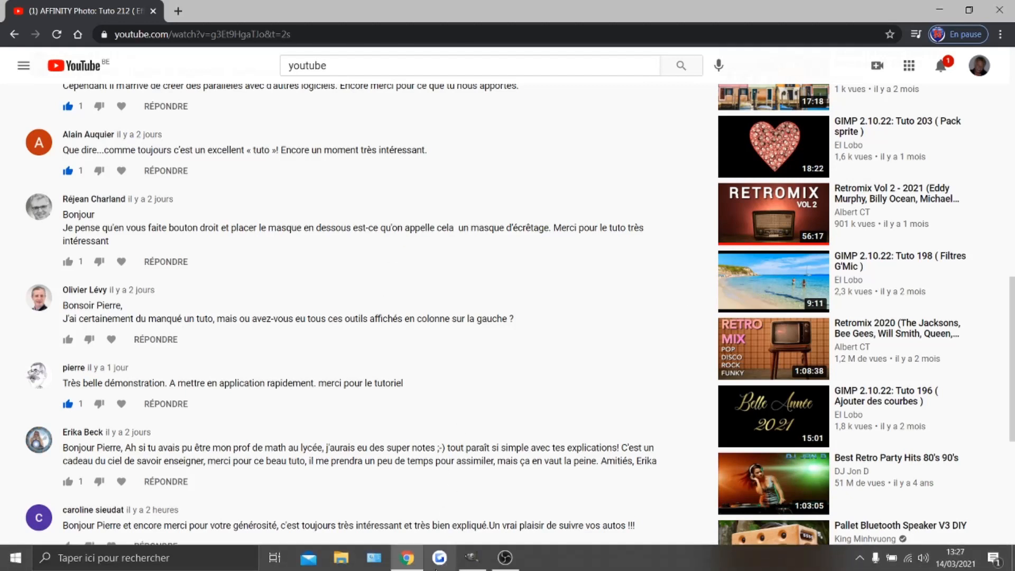
- Switch back to GIMP and open lumiere.jpg from the document history, converting it to the built-in sRGB colour profile
left_click(473, 558)
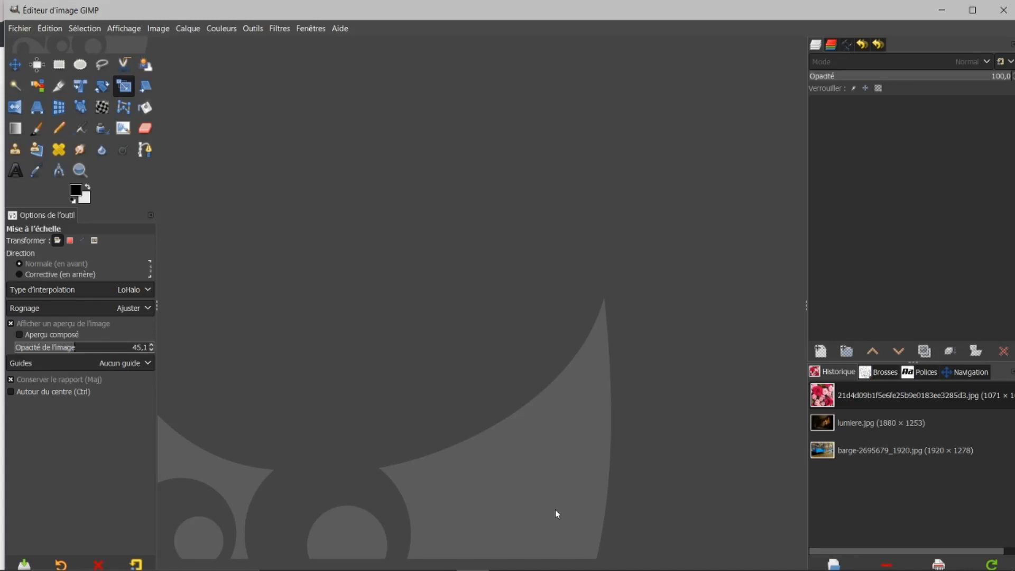
double_click(849, 423)
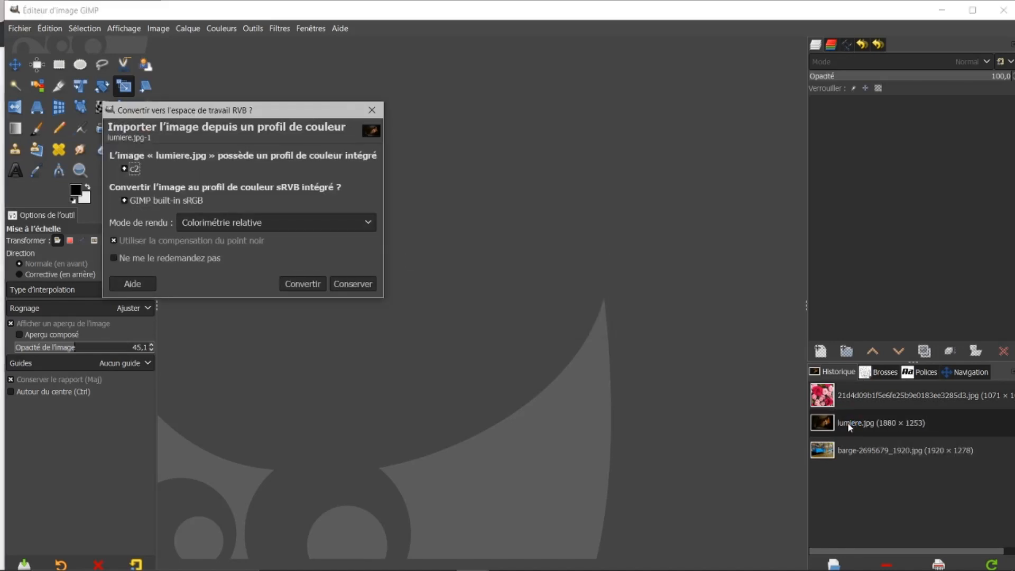
left_click(303, 284)
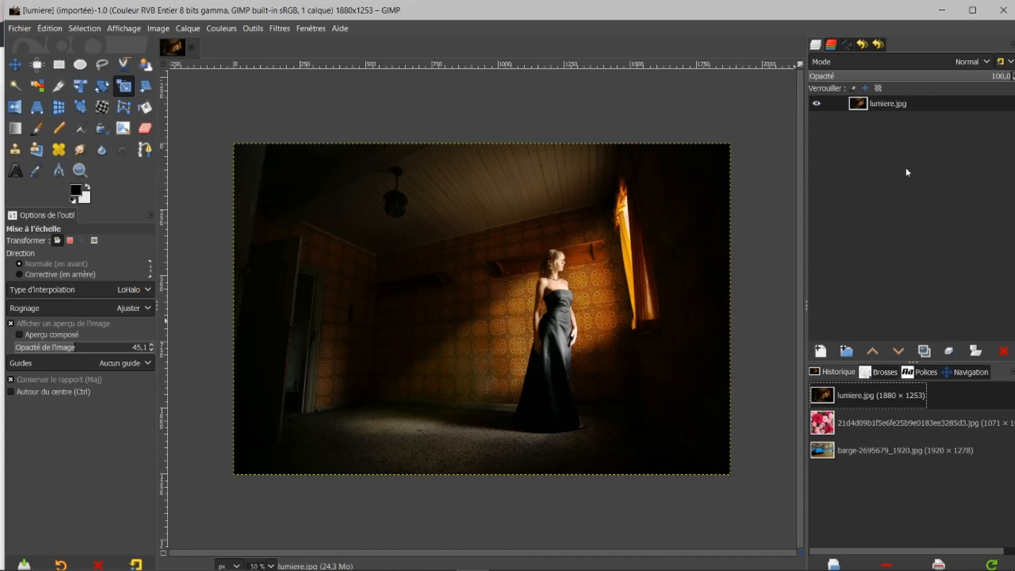
left_click(1012, 376)
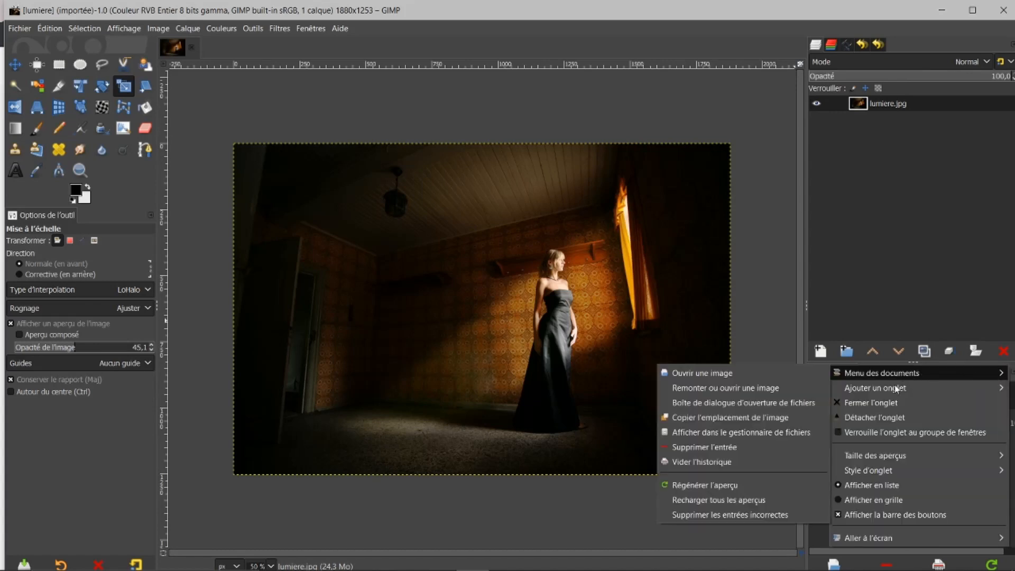
mouse_move(894, 389)
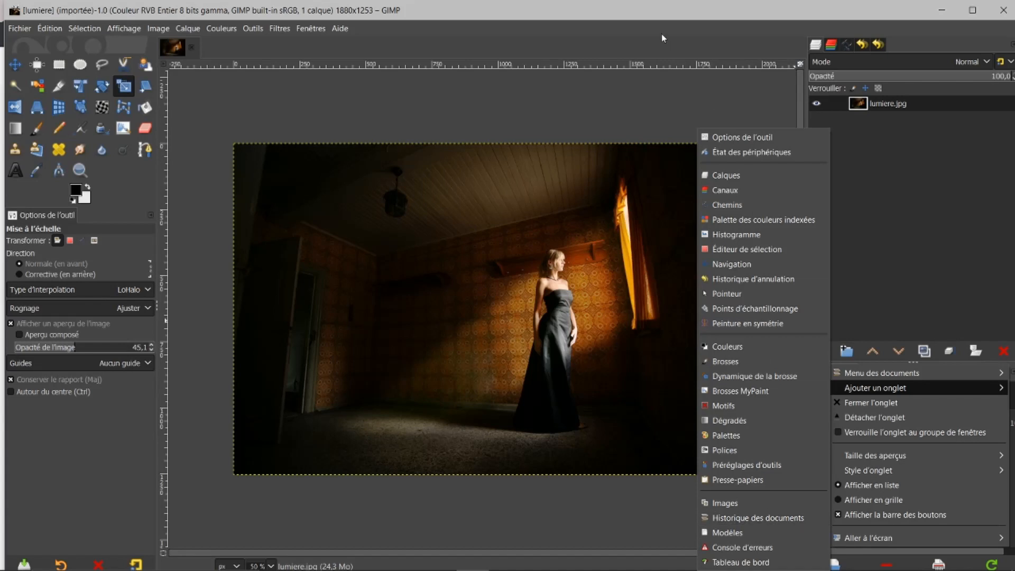
left_click(664, 93)
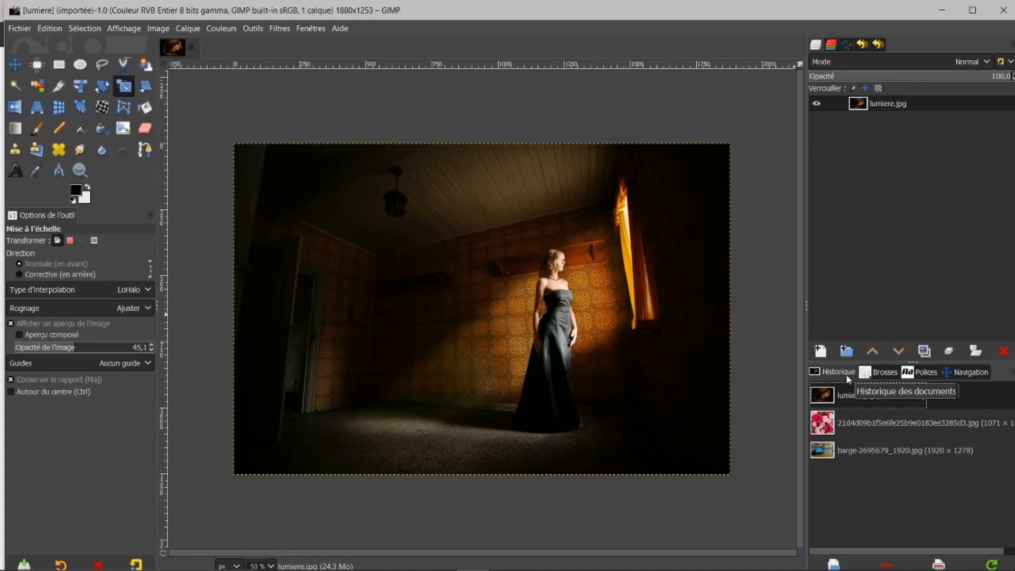
mouse_move(856, 391)
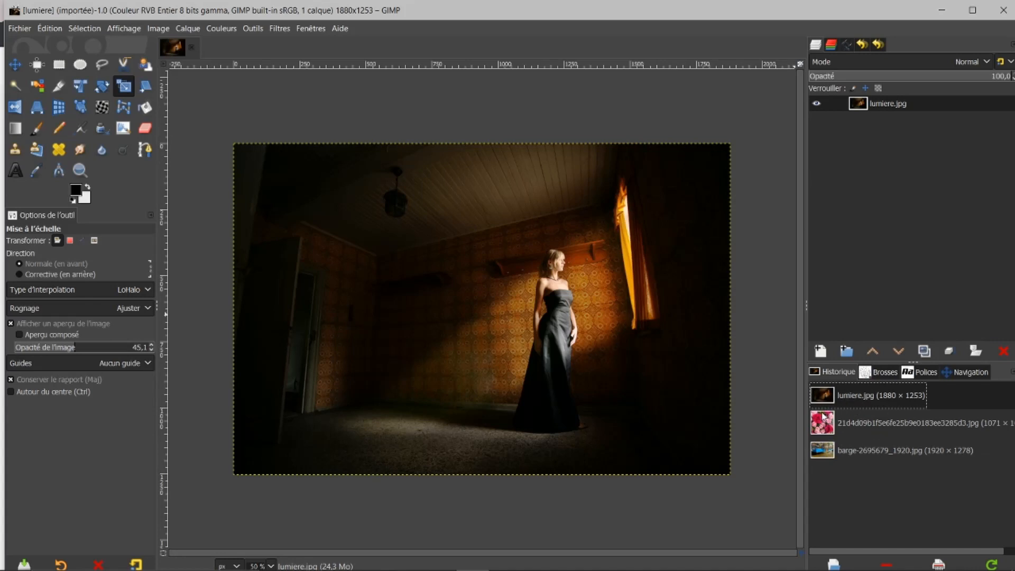
- Add the roses image from the document history as a layer above lumiere.jpg and hide it
mouse_move(819, 423)
left_click_drag(822, 422, 879, 100)
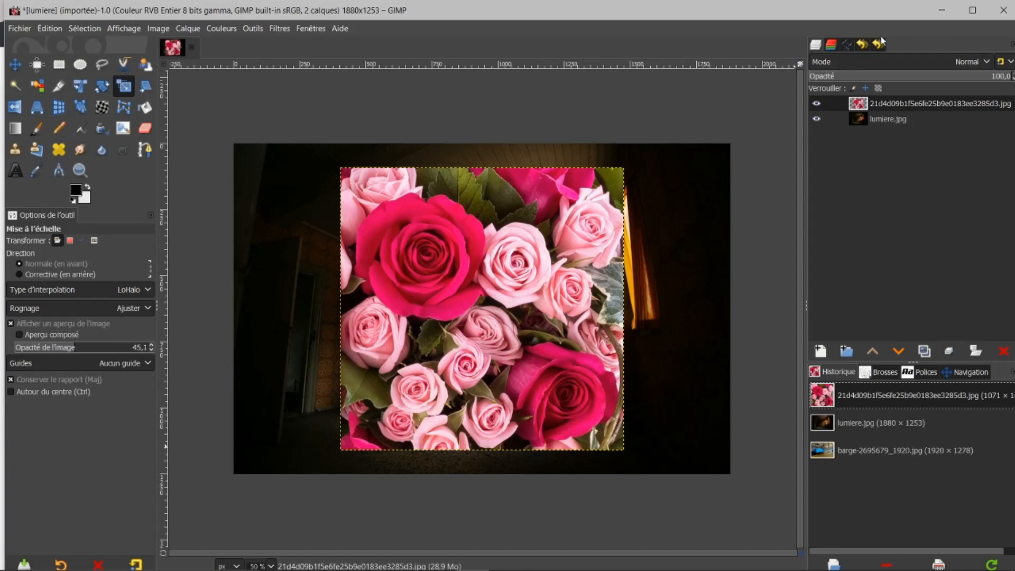
left_click(817, 103)
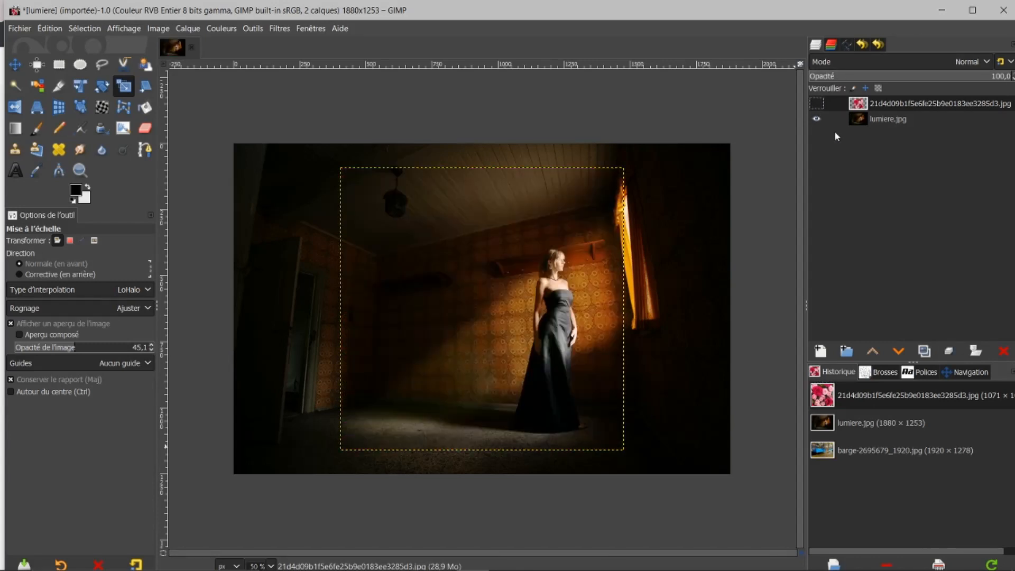
- Create a new transparent layer named Calque, 1880 × 1253 px, above the roses layer
left_click(854, 120)
left_click(862, 108)
left_click(820, 351)
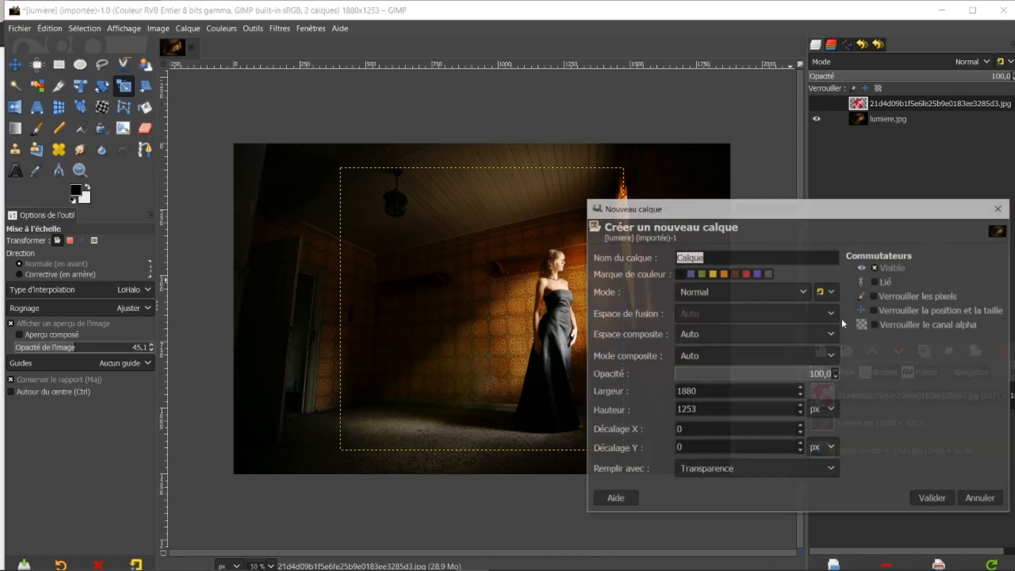
left_click(924, 498)
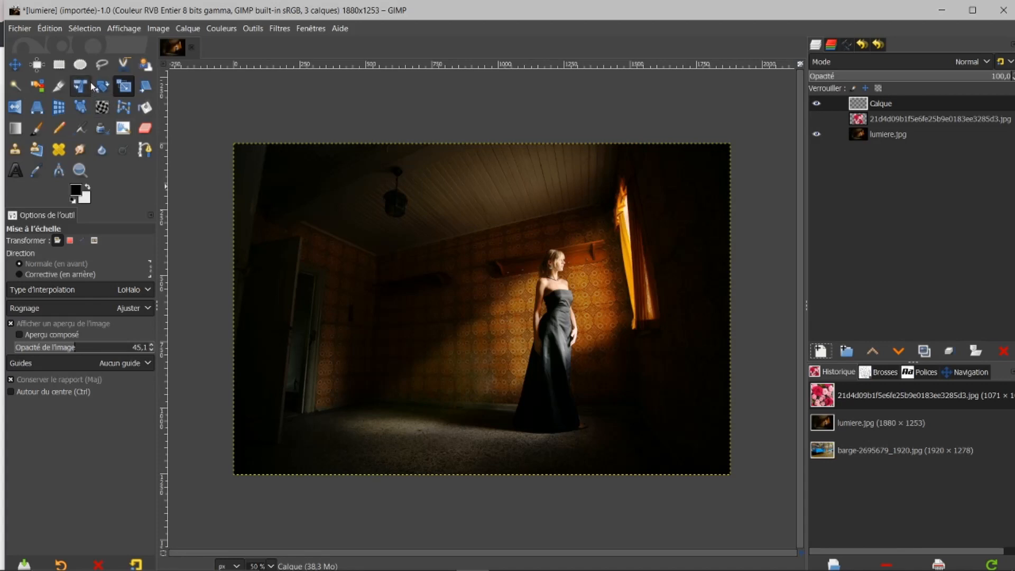
- Draw and confirm a tall elliptical selection about 264 × 756 px on the wall beside the woman
left_click(79, 66)
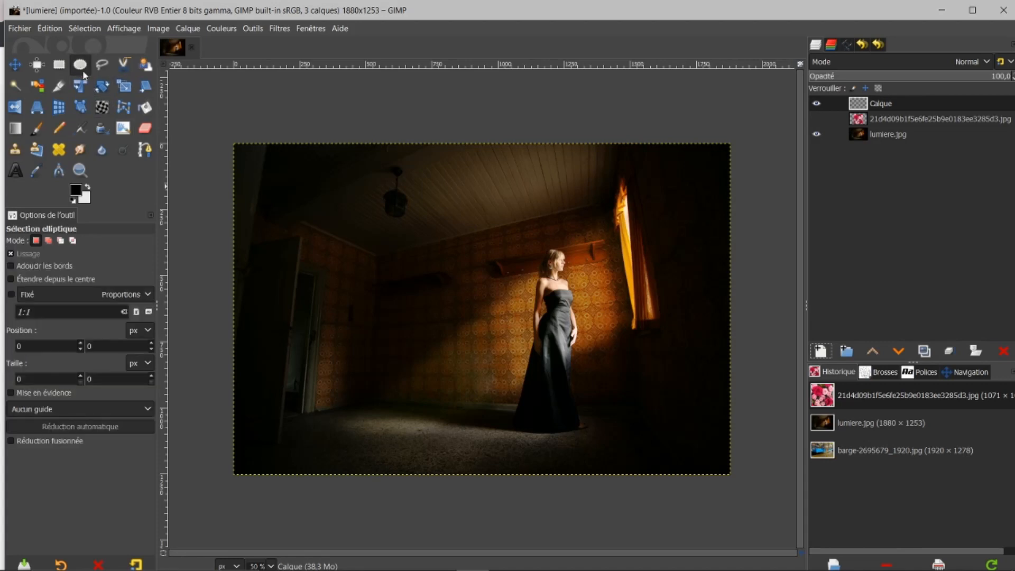
left_click_drag(382, 223, 451, 422)
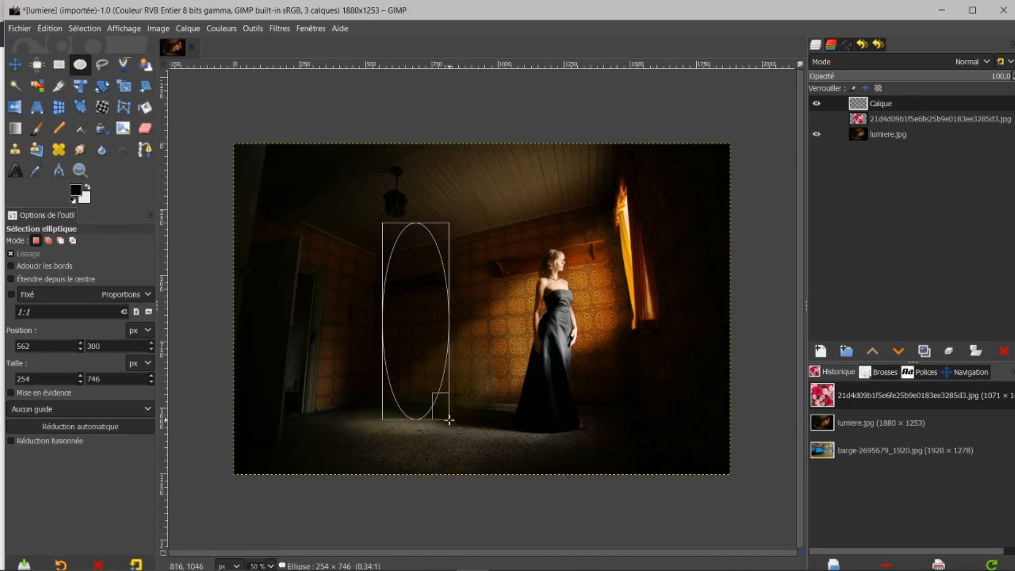
left_click(417, 324)
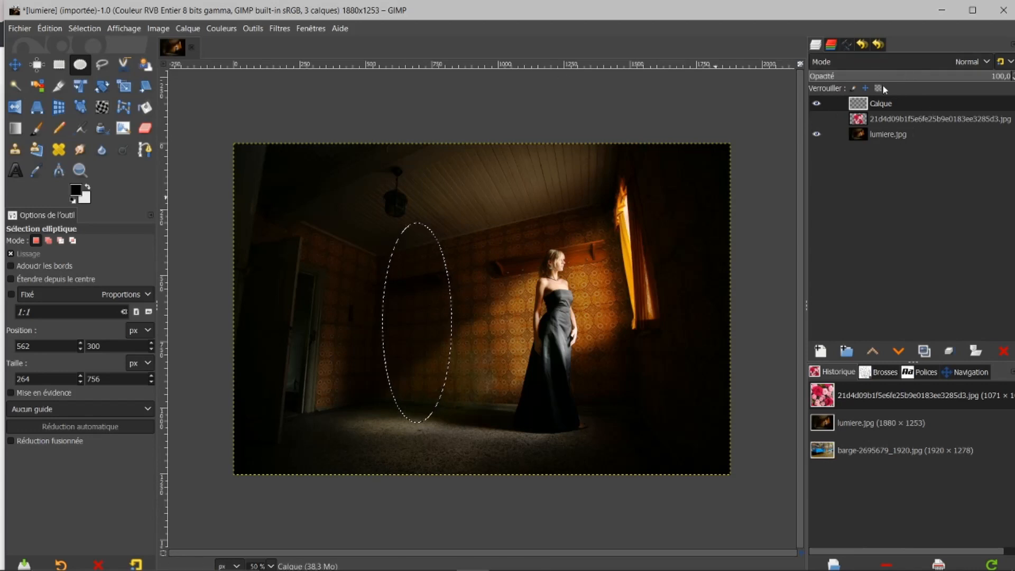
- Clear the elliptical selection, copy the whole roses layer to the clipboard, and leave that layer hidden
left_click(857, 120)
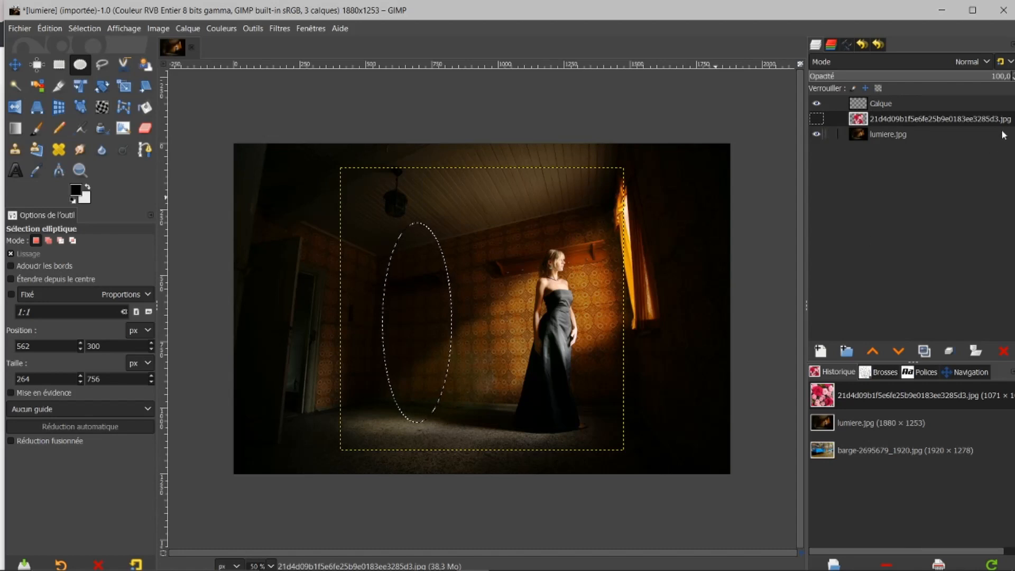
left_click(817, 118)
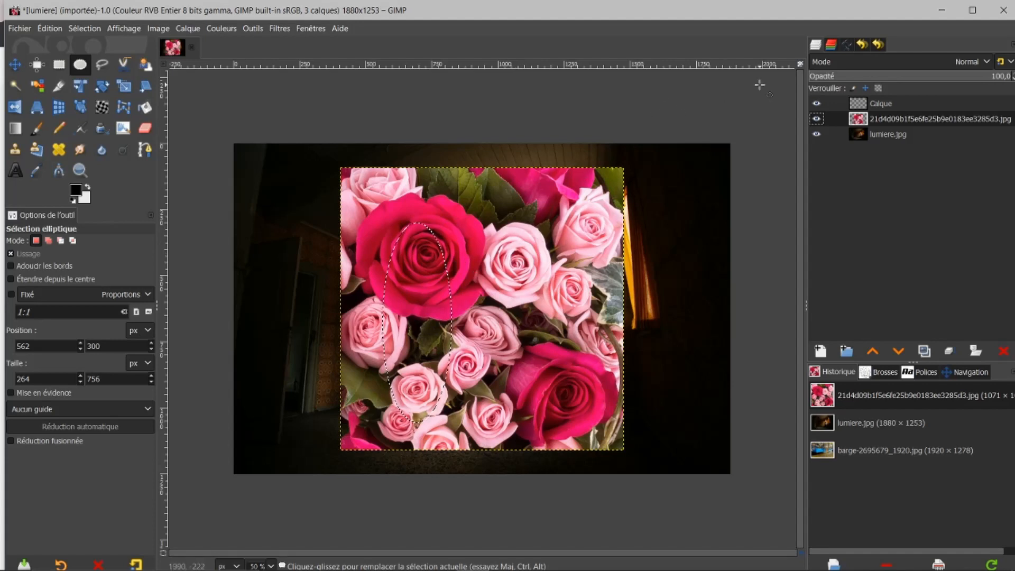
left_click(83, 28)
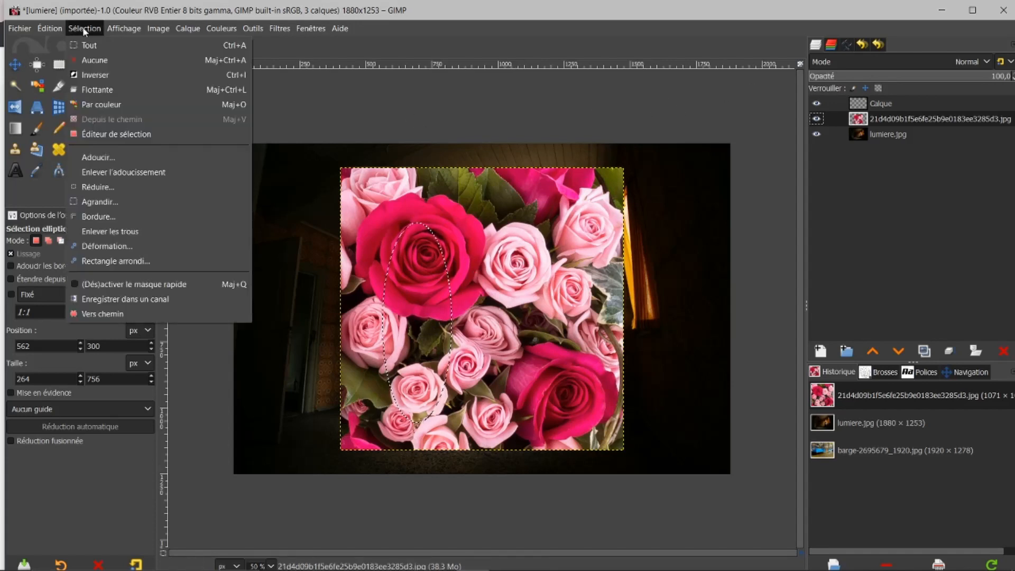
left_click(101, 61)
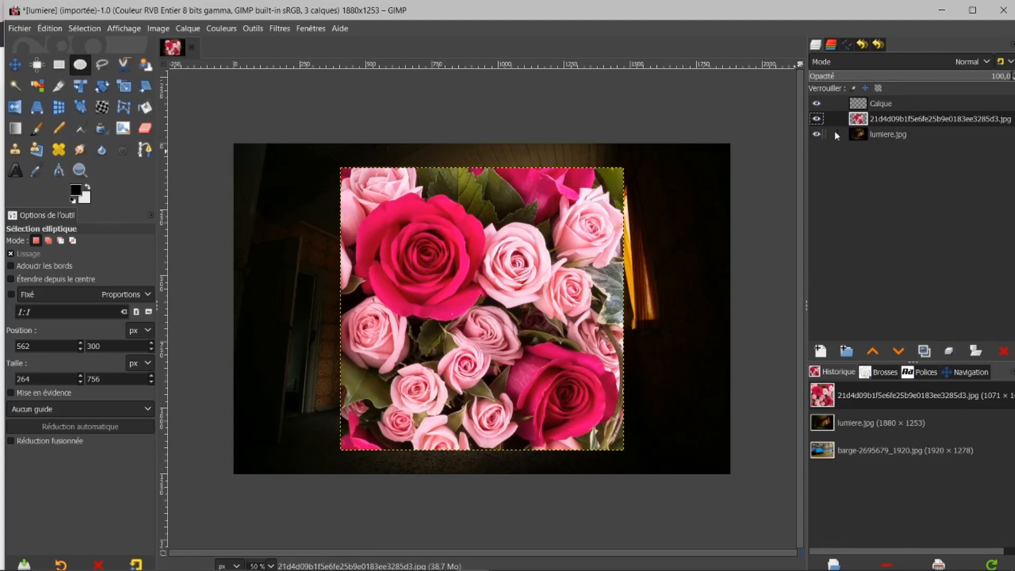
key("ctrl+c")
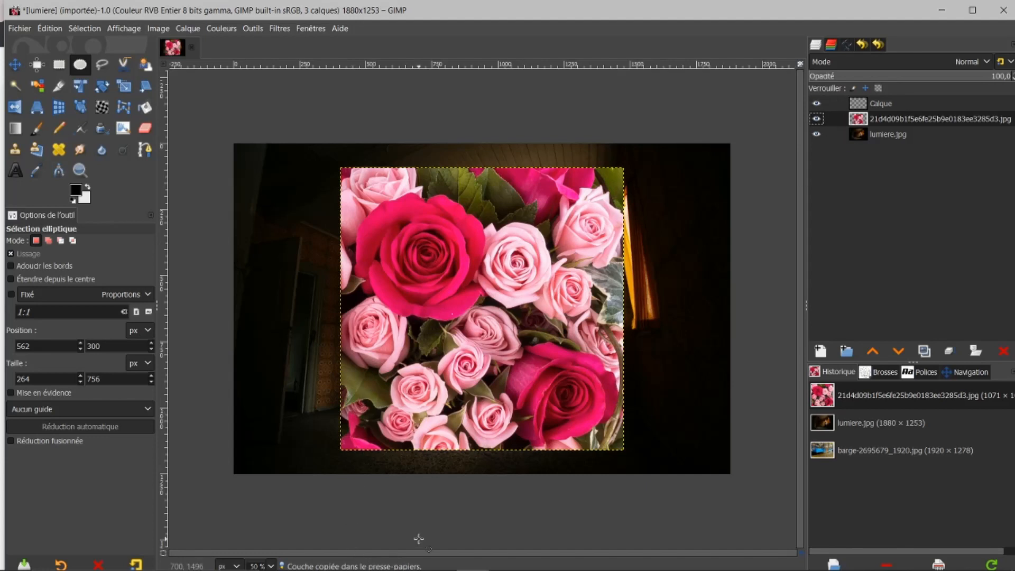
left_click(817, 119)
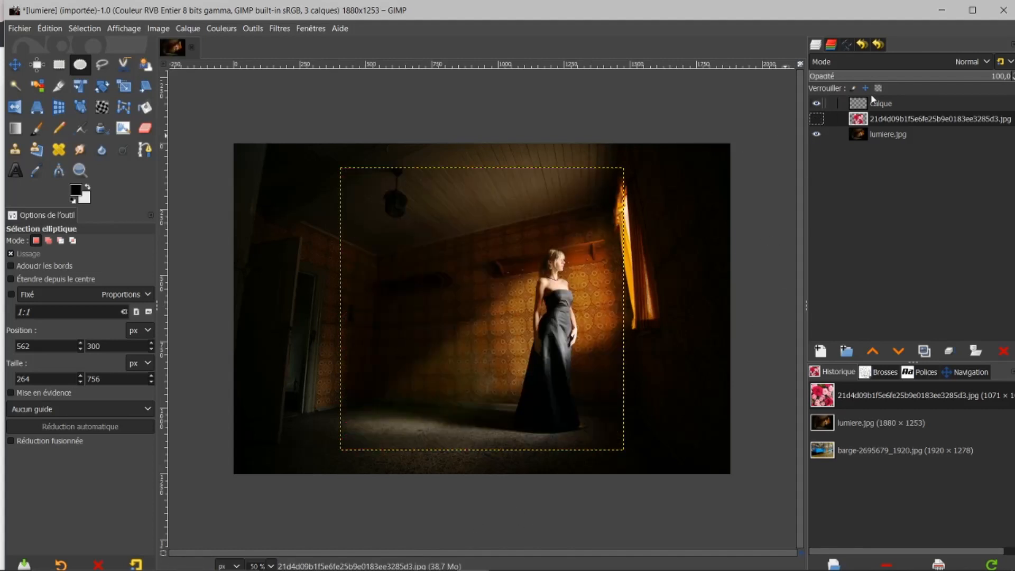
- On the Calque layer, make an elliptical selection about 262 × 758 px beside the woman and paste the copied roses into it
left_click(858, 106)
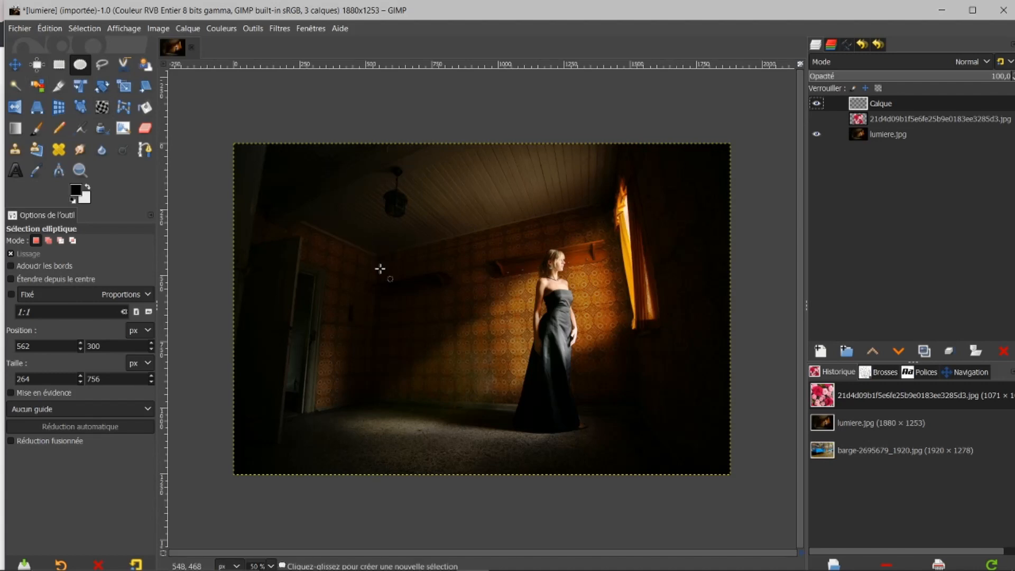
left_click_drag(384, 232, 454, 430)
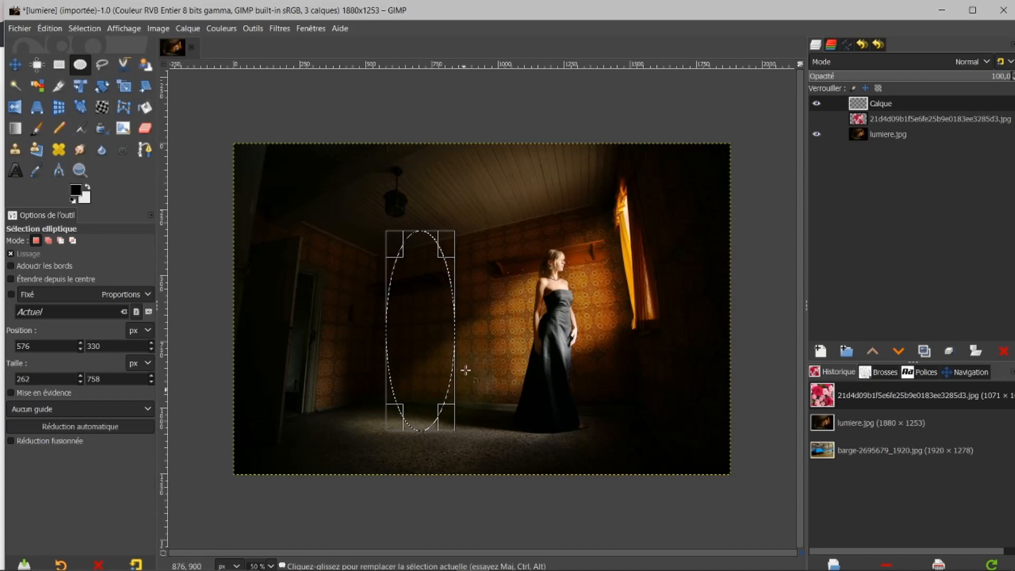
left_click(423, 328)
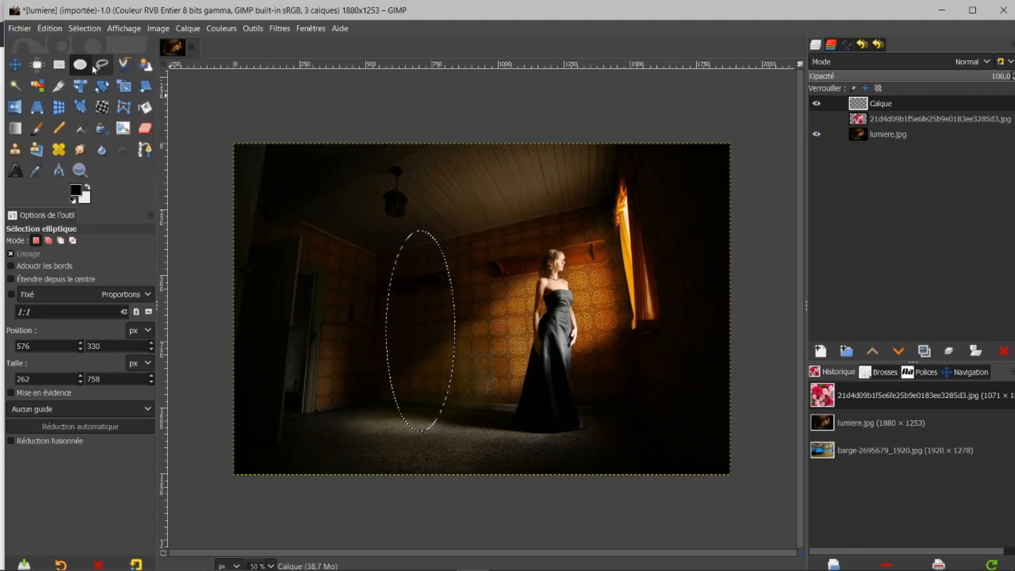
left_click(56, 27)
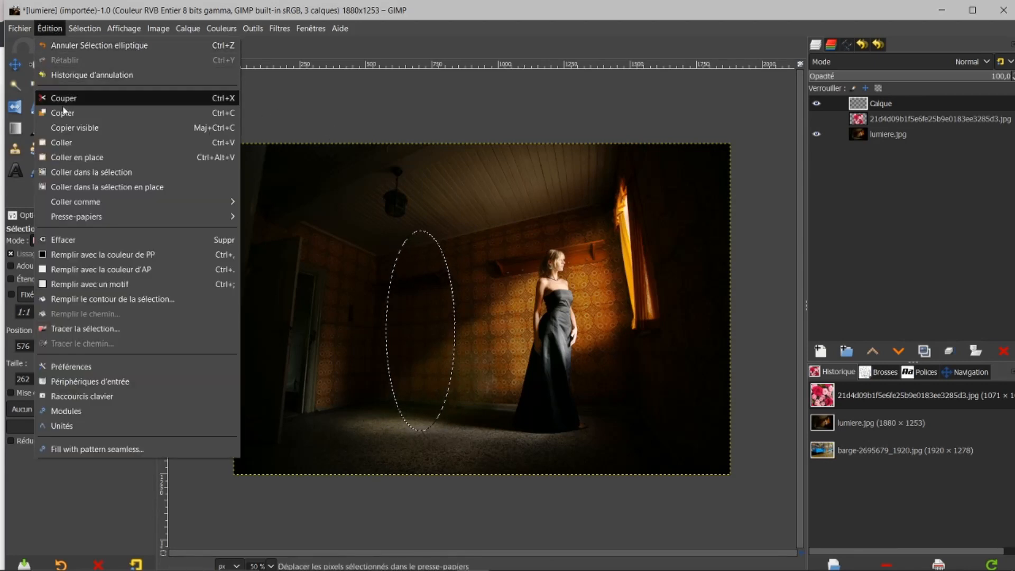
left_click(76, 172)
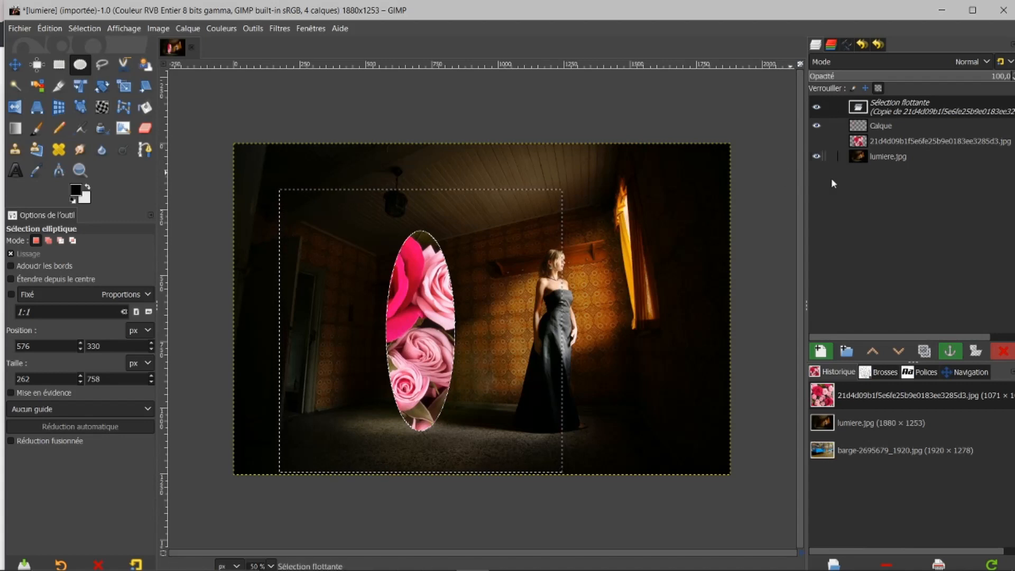
- Try to convert the floating roses selection into a separate layer, and undo the conversion
left_click(820, 352)
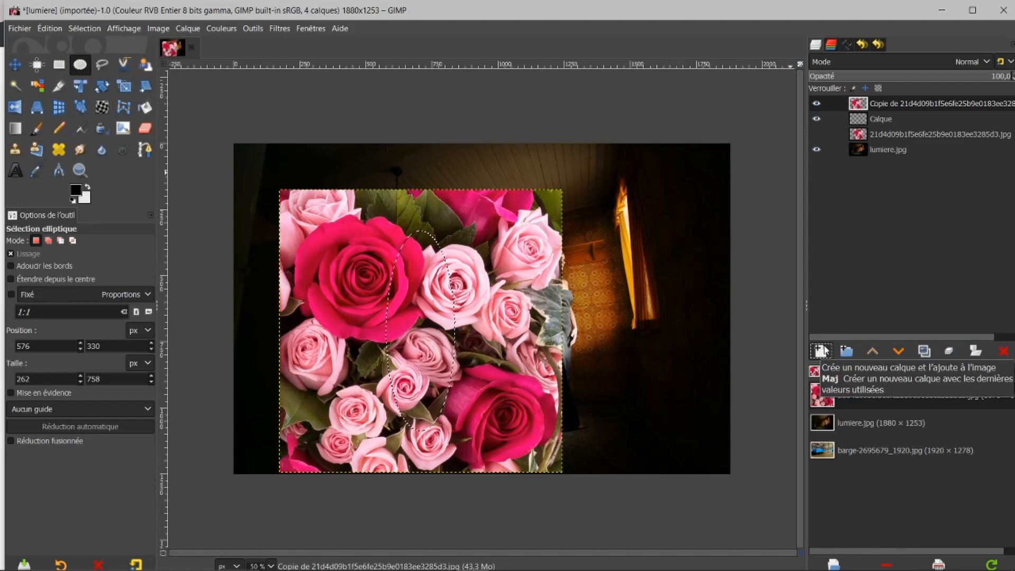
key("ctrl+z")
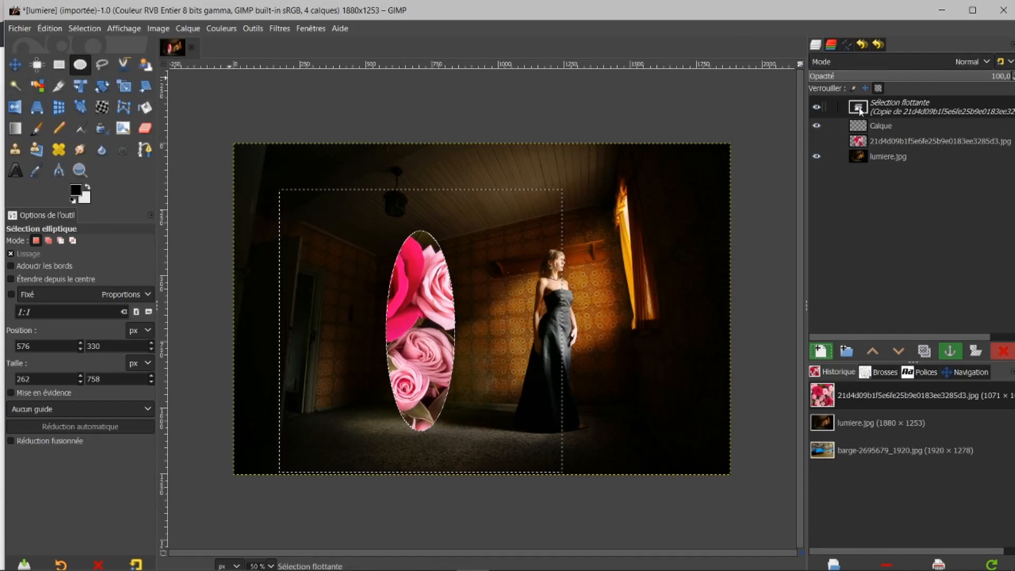
- Reposition the pasted roses inside the ellipse and anchor the floating selection to the Calque layer
left_click(16, 65)
left_click_drag(509, 353, 482, 342)
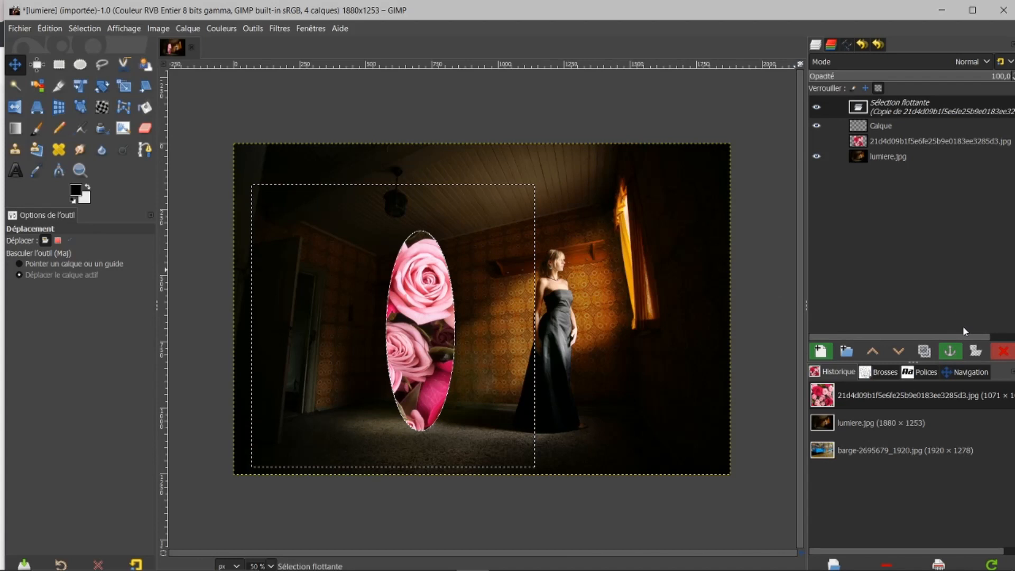
left_click(952, 352)
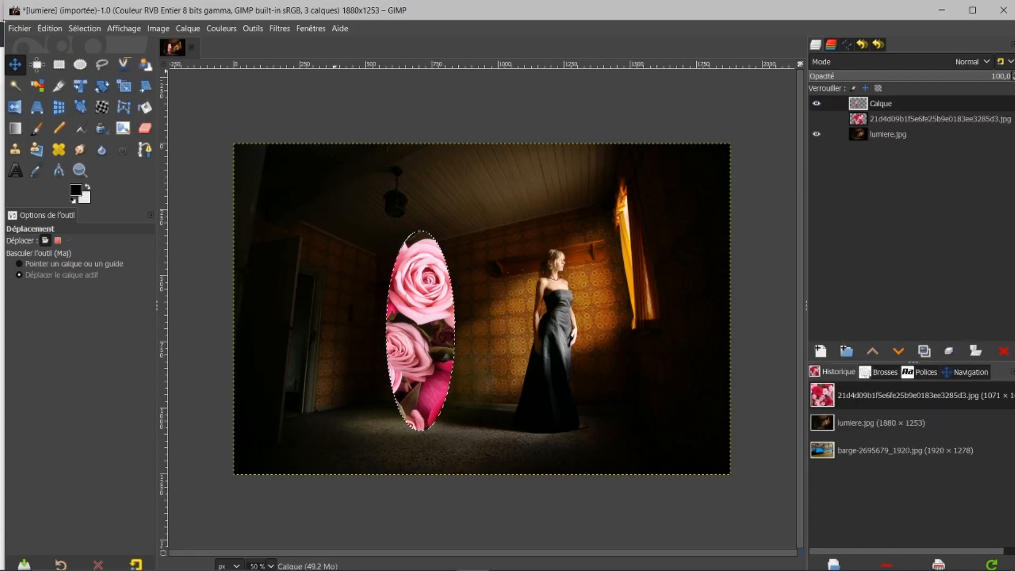
- Move the Calque layer with the rose-filled ellipse slightly to the left, farther from the woman
left_click(15, 65)
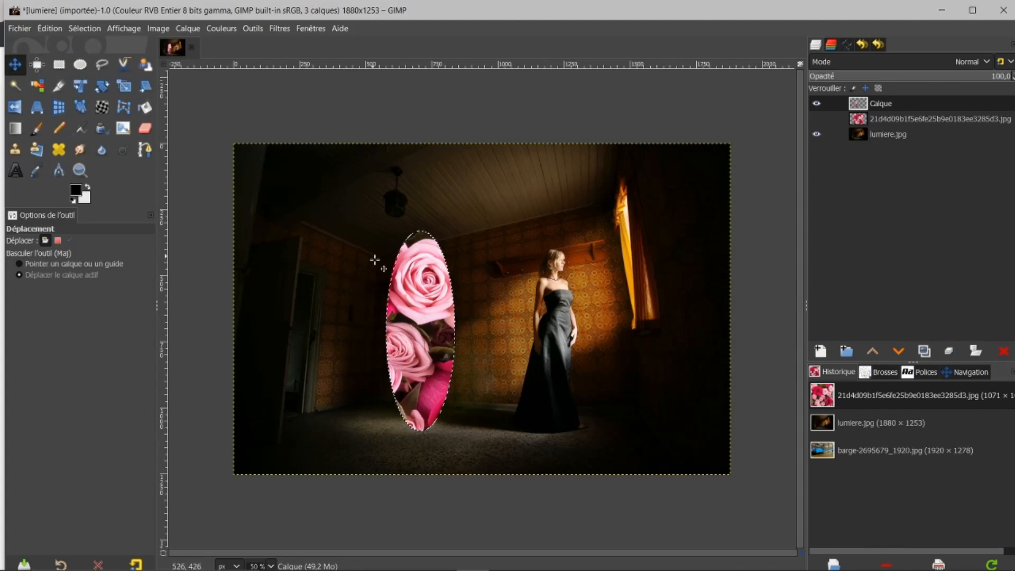
left_click_drag(426, 327, 392, 324)
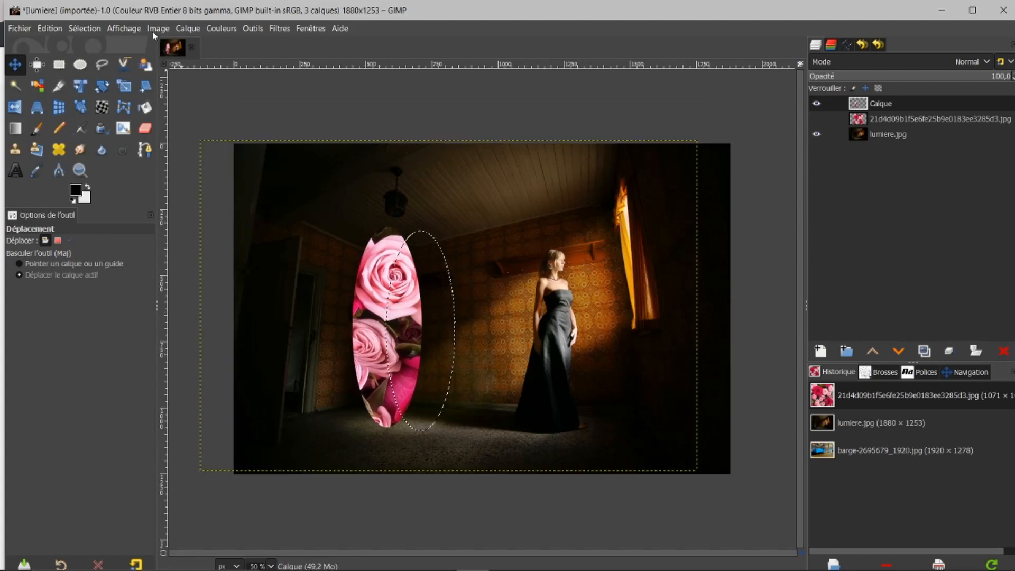
- Clear the elliptical selection and delete the Calque and roses layers, keeping only lumiere.jpg
left_click(94, 27)
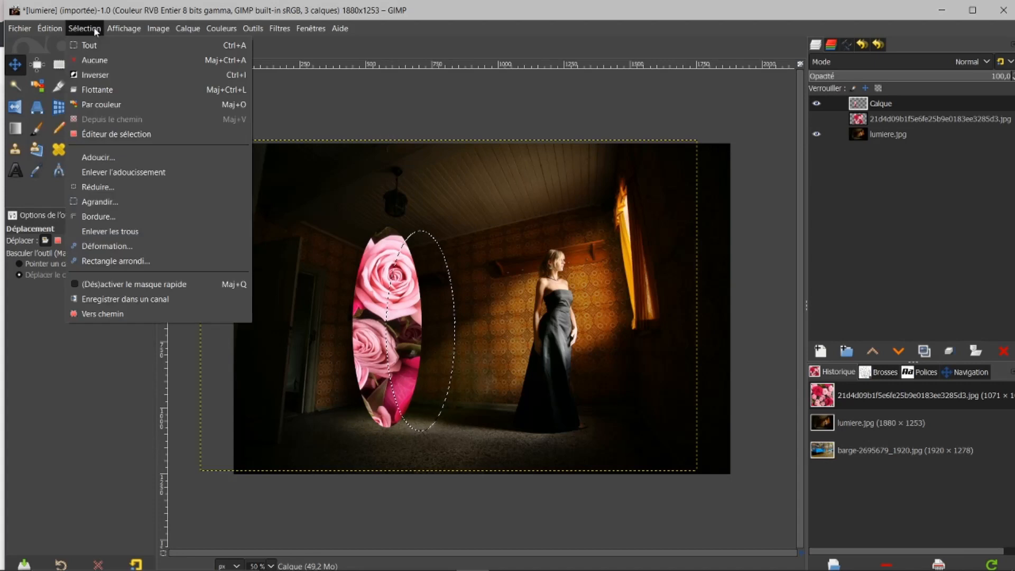
left_click(90, 56)
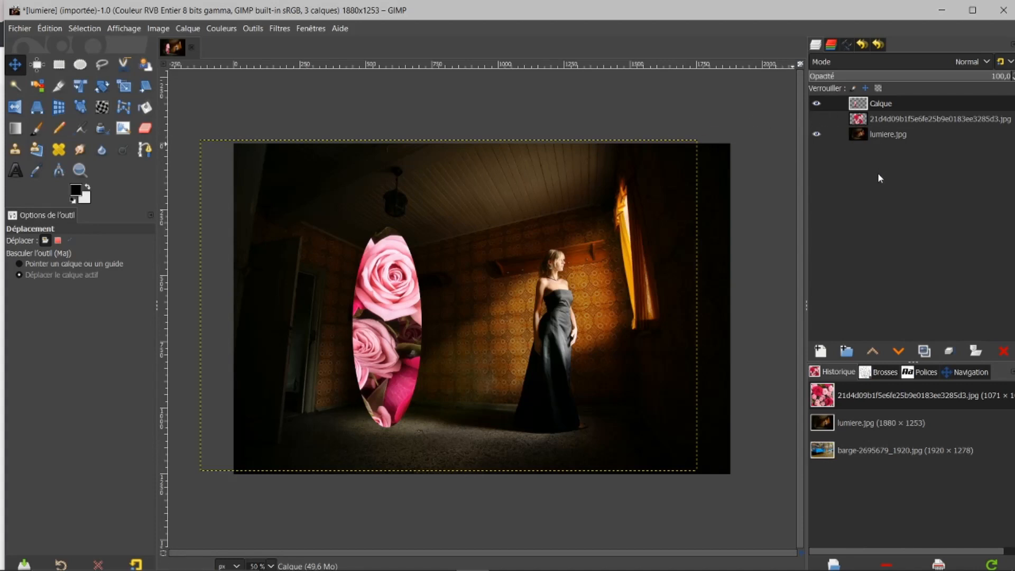
left_click(1003, 350)
left_click(1003, 350)
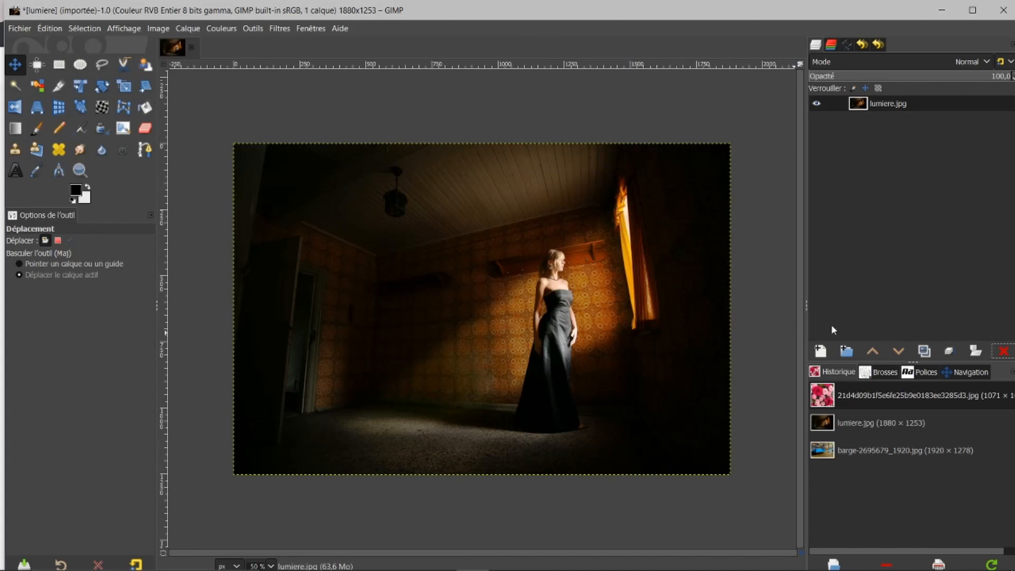
- Add a transparent 1880 × 1253 px layer and make an elliptical selection about 288 × 740 px between the doorway and the woman
left_click(820, 350)
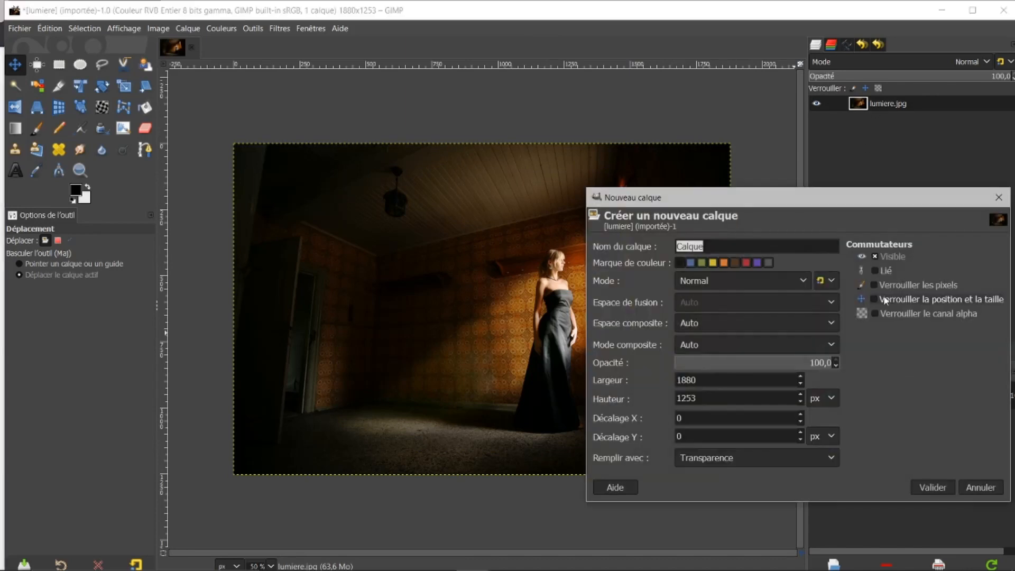
left_click(926, 487)
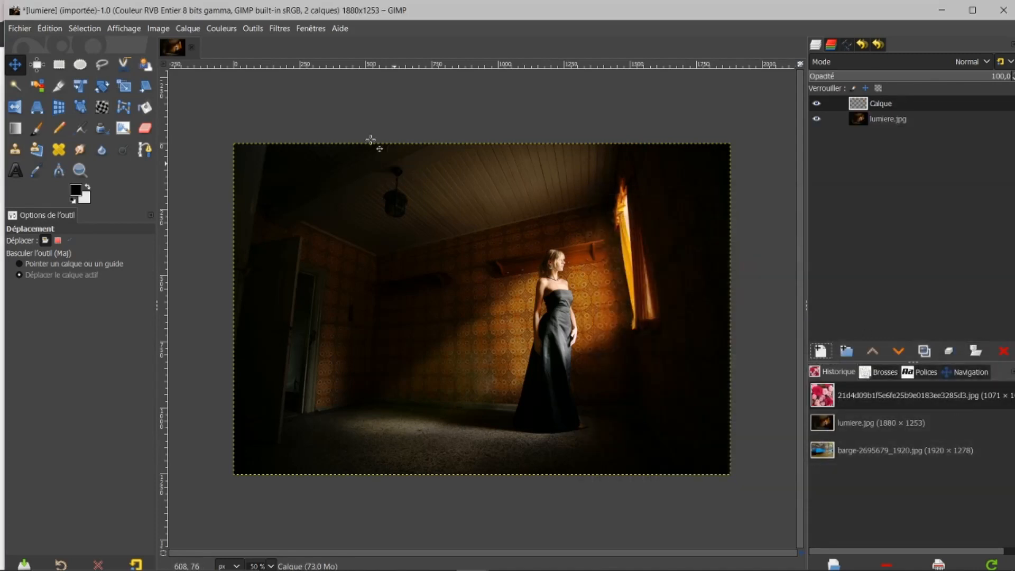
left_click(80, 64)
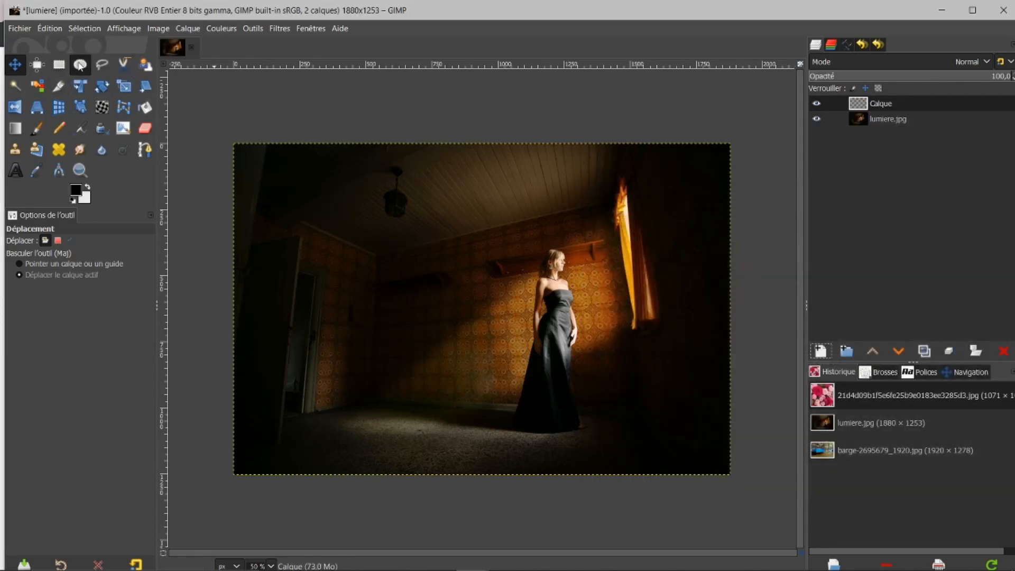
left_click_drag(379, 225, 456, 421)
left_click(429, 322)
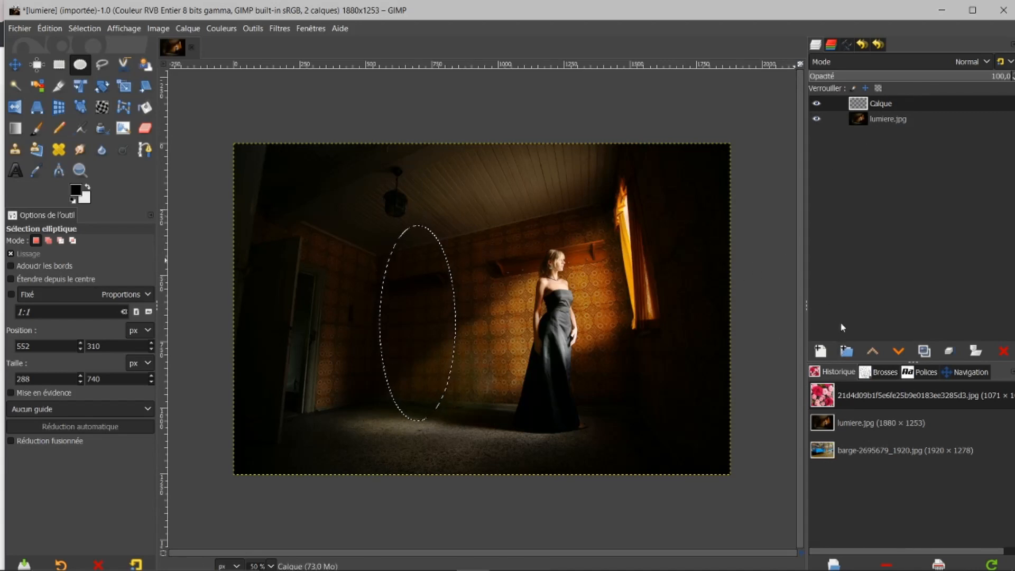
- Open the recent roses picture as a separate image and copy it
left_click(826, 404)
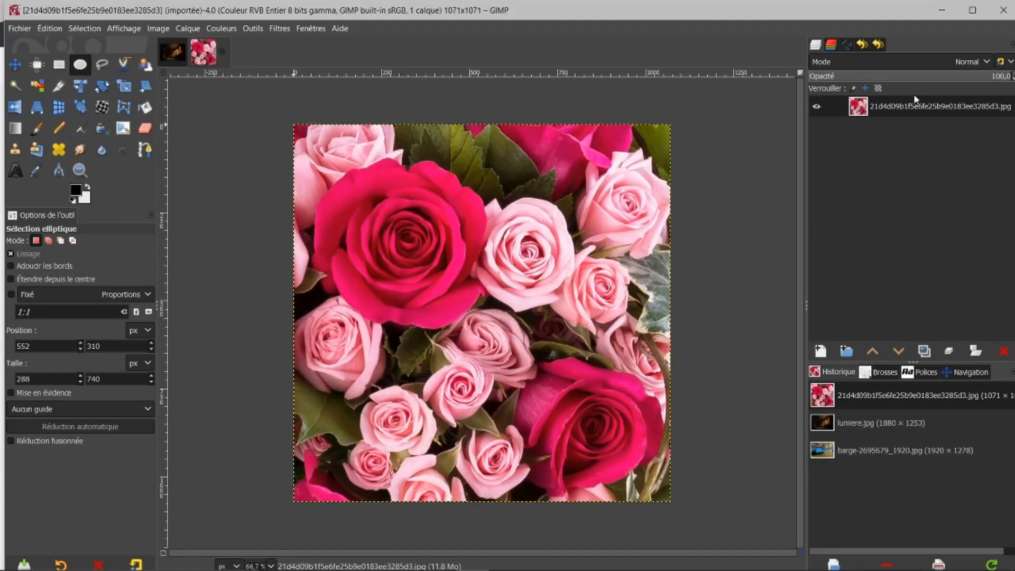
left_click(172, 51)
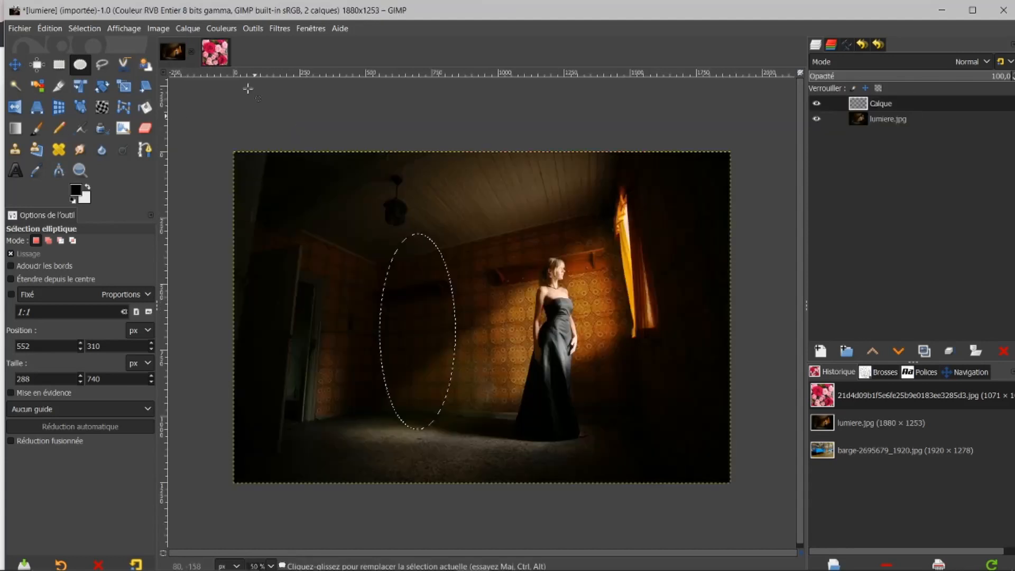
left_click(222, 58)
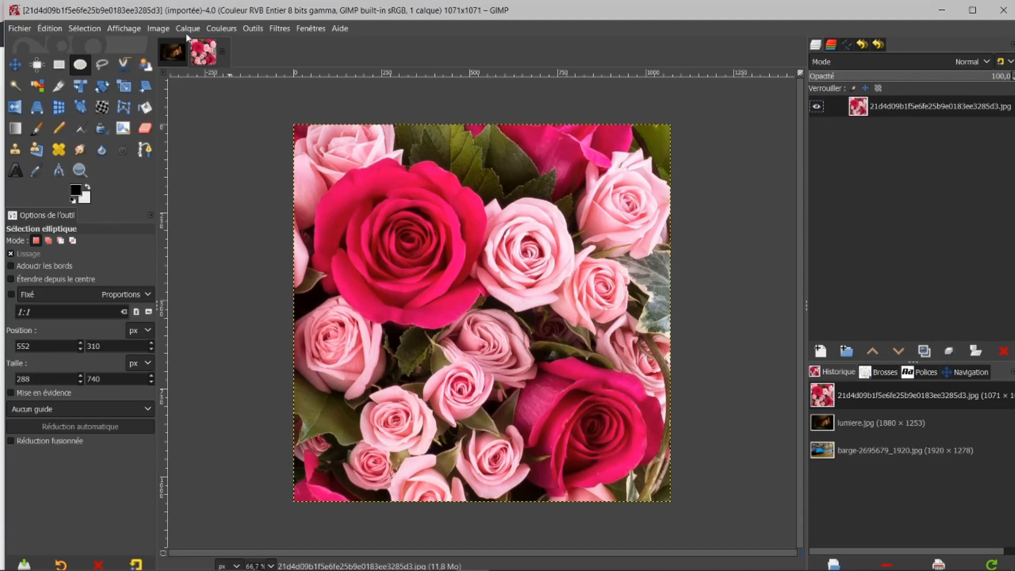
left_click(171, 53)
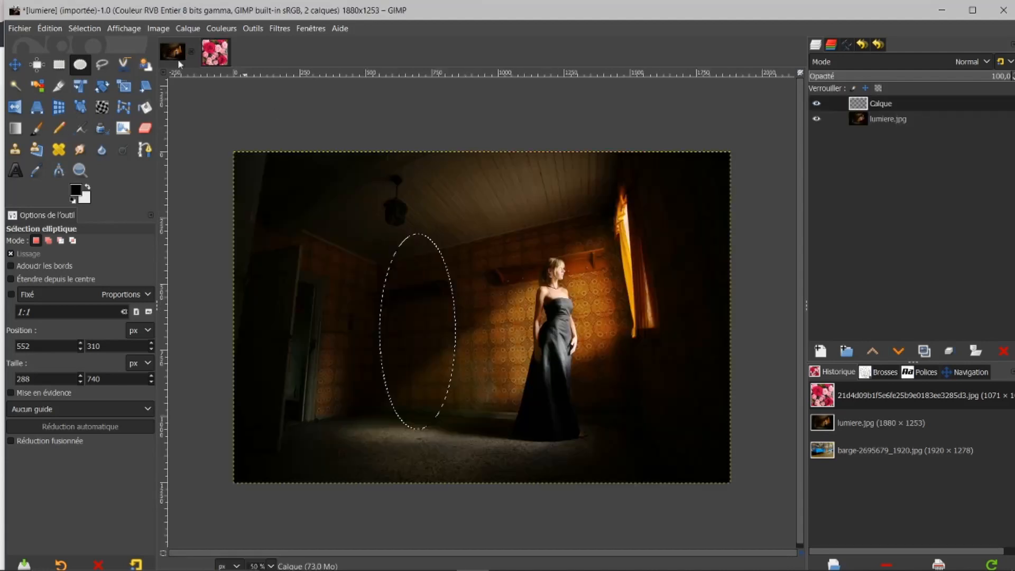
left_click(216, 51)
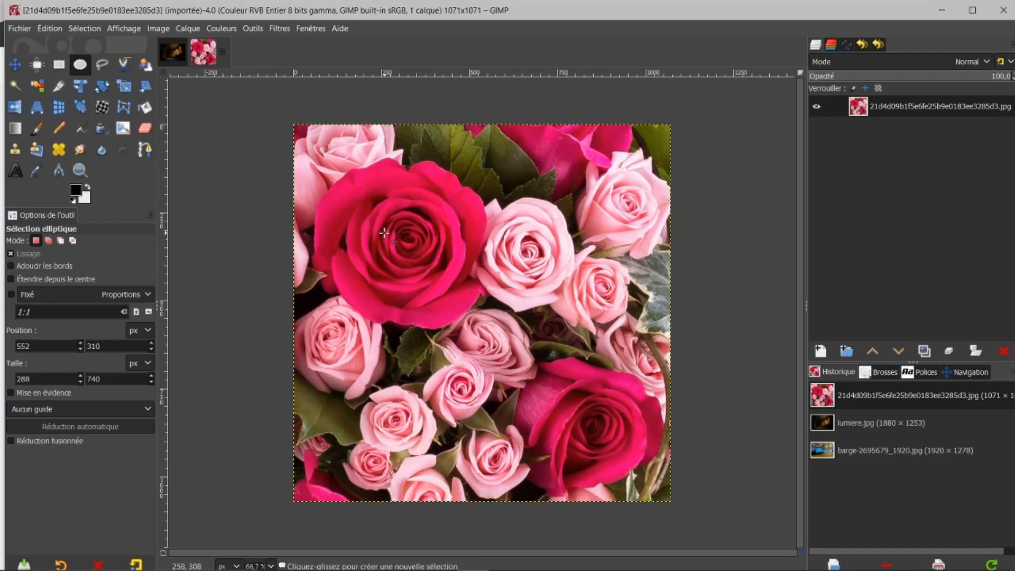
key("ctrl+c")
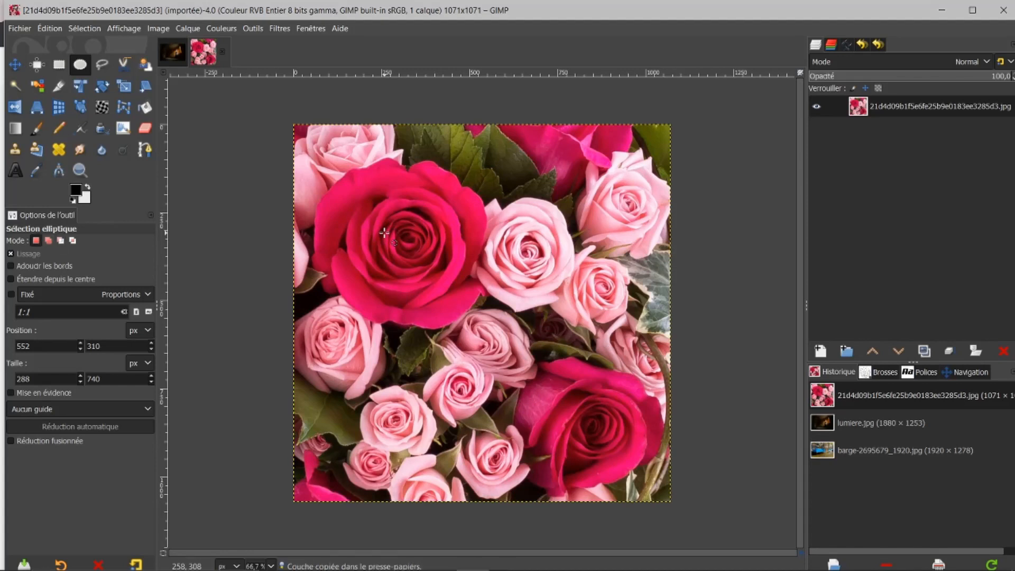
- Paste the copied roses into the elliptical selection of the lumiere image and shift them slightly downward inside the ellipse
left_click(168, 53)
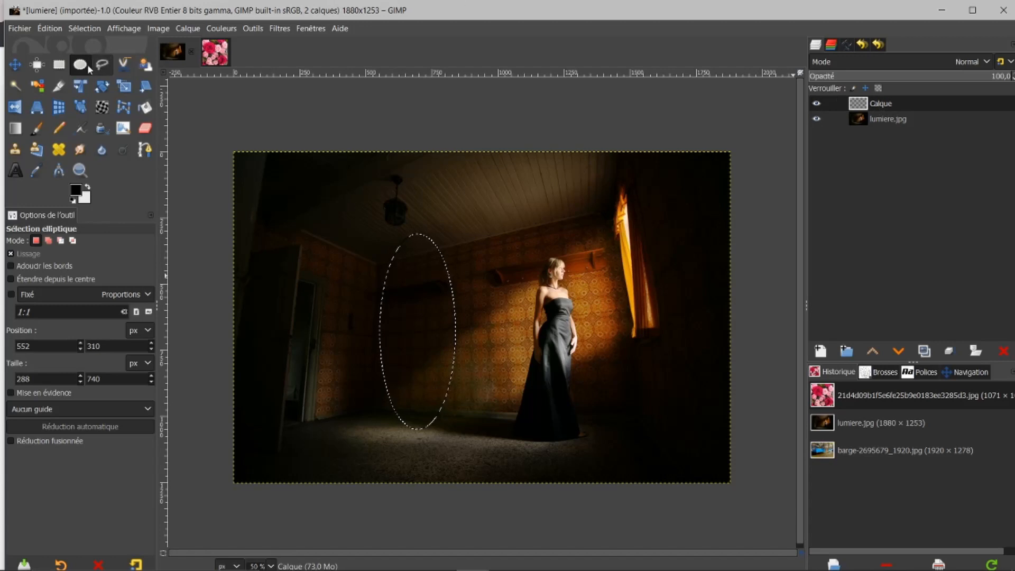
left_click(49, 28)
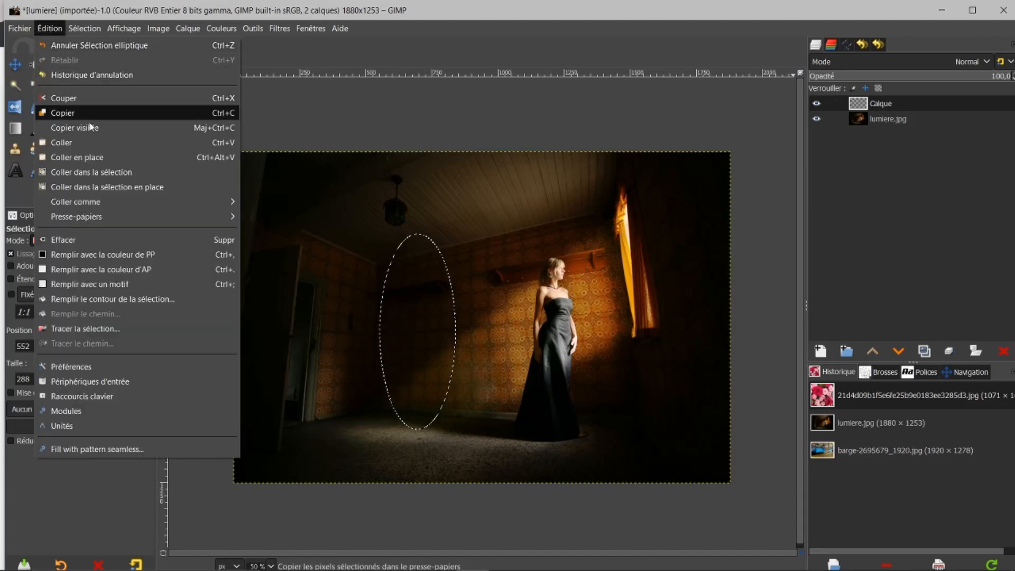
left_click(75, 171)
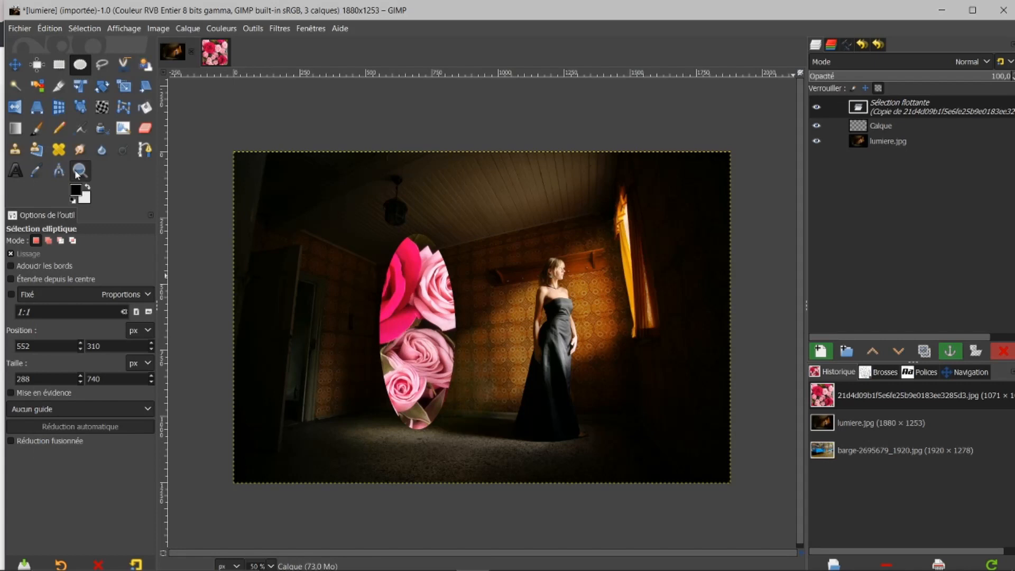
left_click(15, 65)
mouse_move(390, 339)
left_mouse_down()
mouse_move(420, 337)
mouse_move(404, 320)
mouse_move(374, 325)
mouse_move(390, 345)
left_mouse_up()
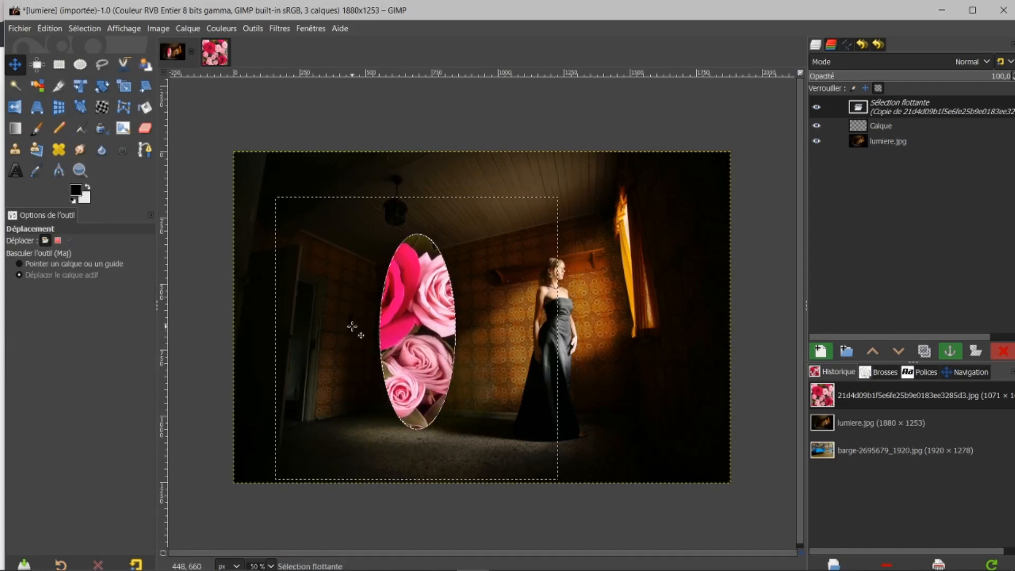
- Delete the floating roses selection and the Calque layer, and clear the elliptical selection
left_click(1003, 351)
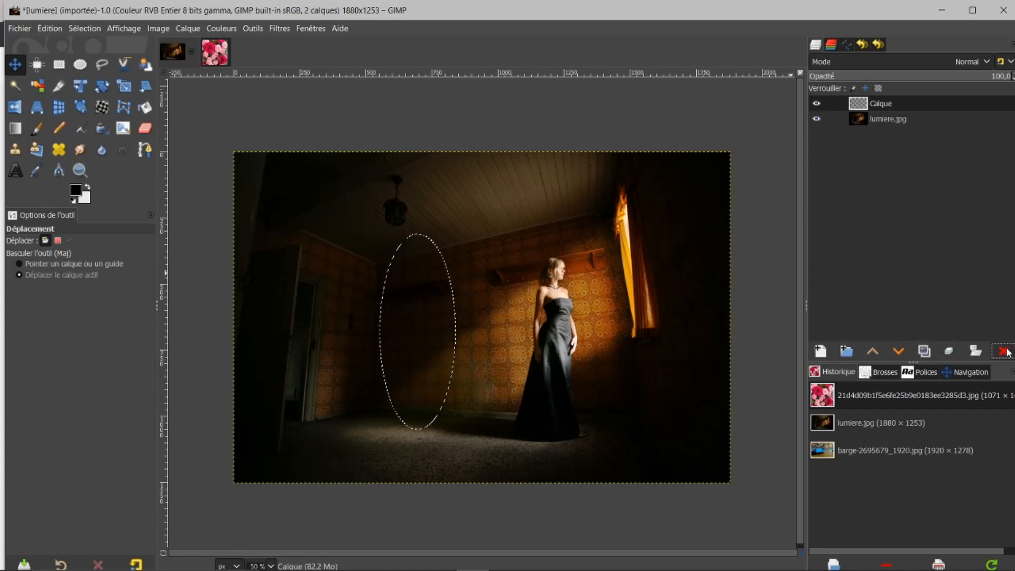
left_click(1004, 351)
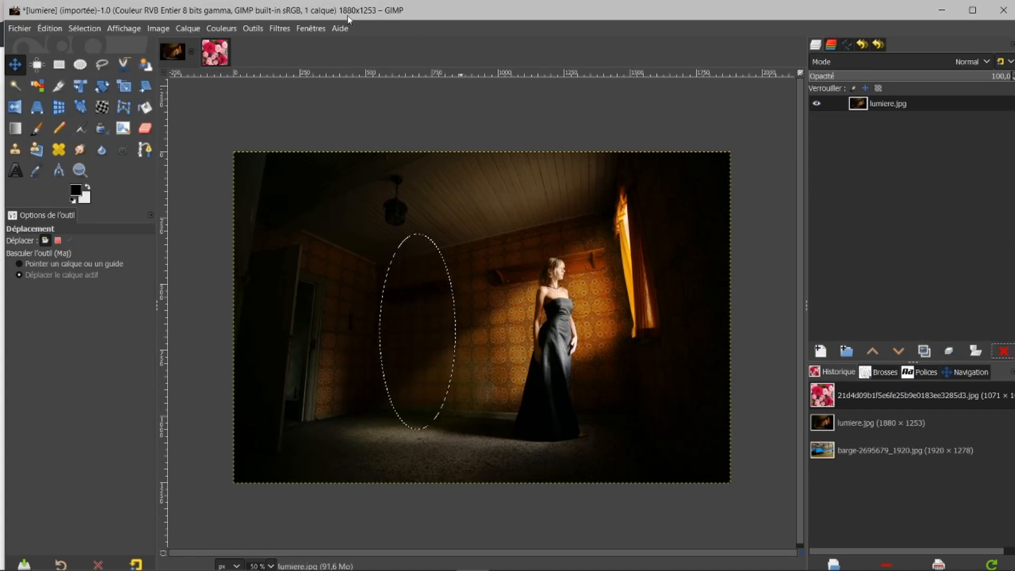
left_click(86, 28)
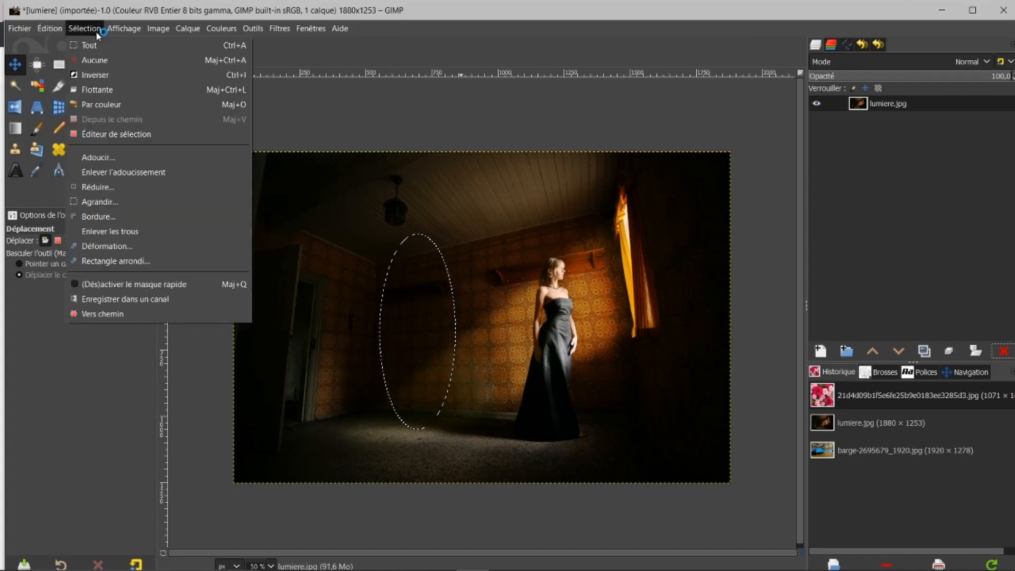
left_click(97, 58)
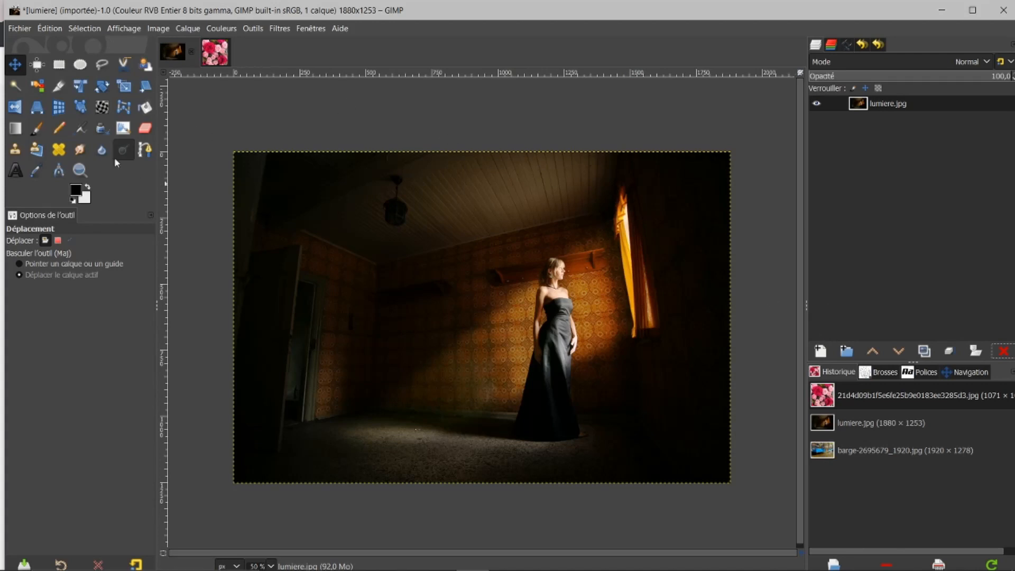
- Add the text "GIMP" in white, Aero Medium Italic at 283 px, on the photo beside the woman
left_click(17, 170)
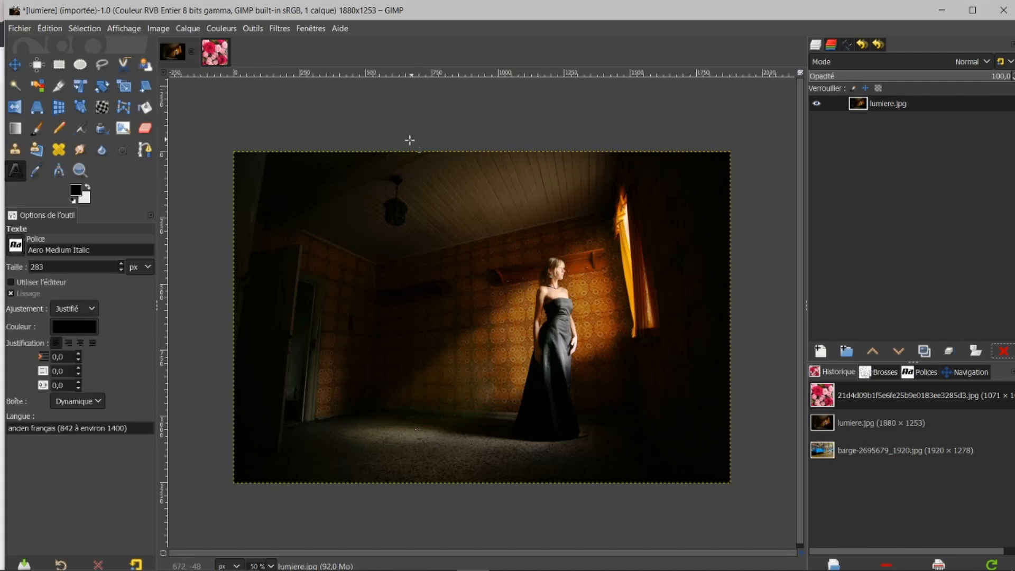
left_click(88, 188)
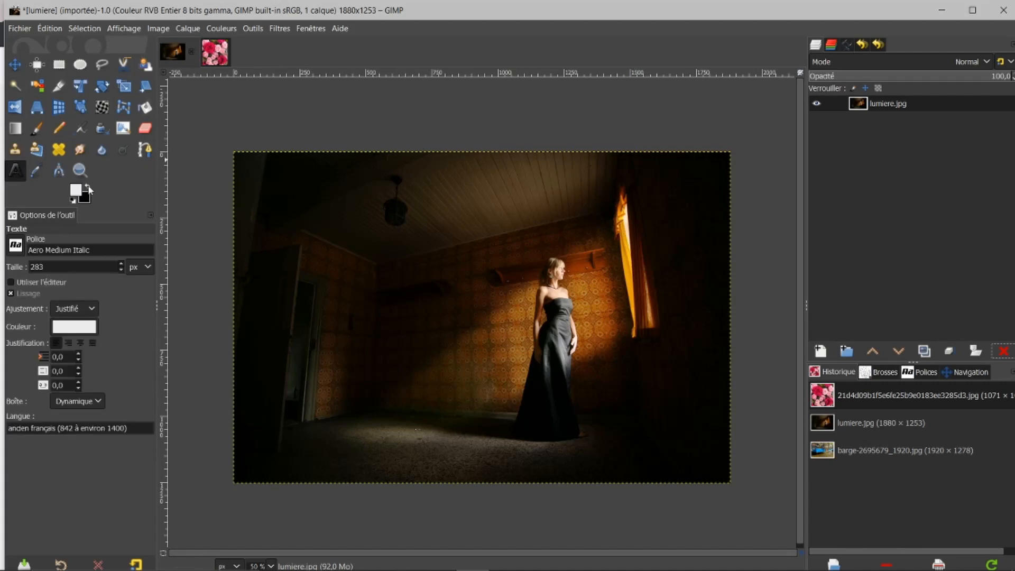
left_click(340, 330)
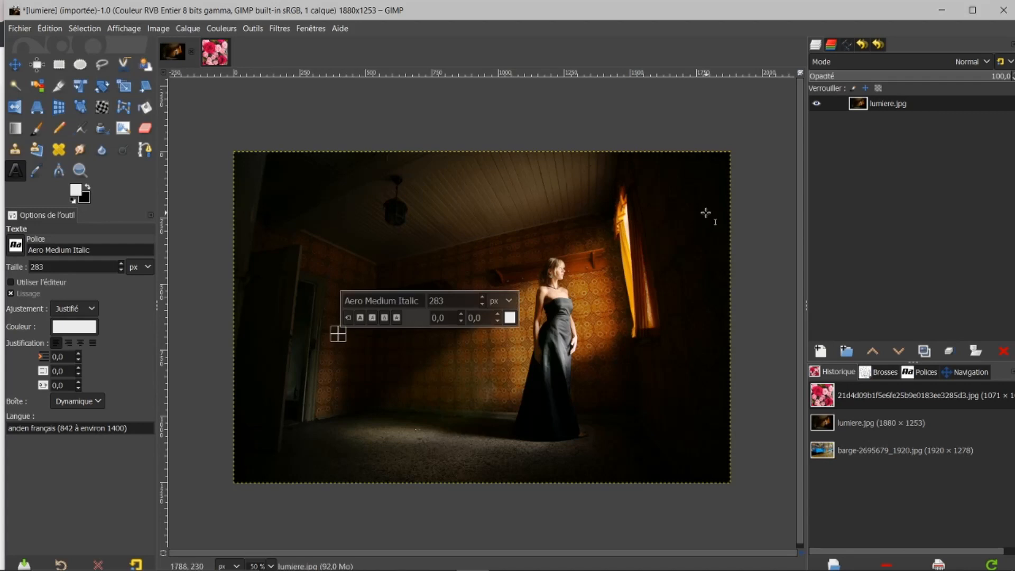
type("GI")
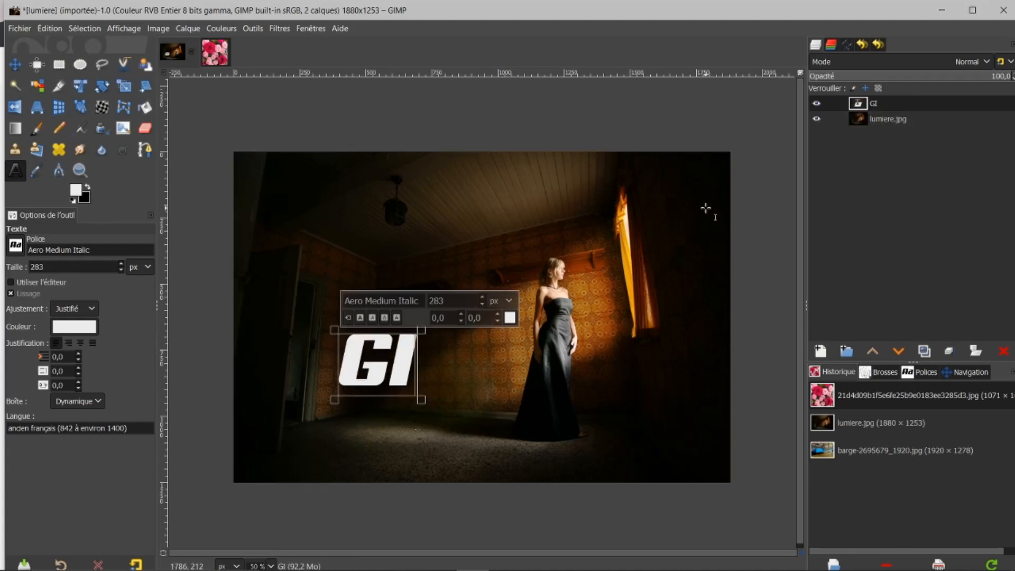
type("MP")
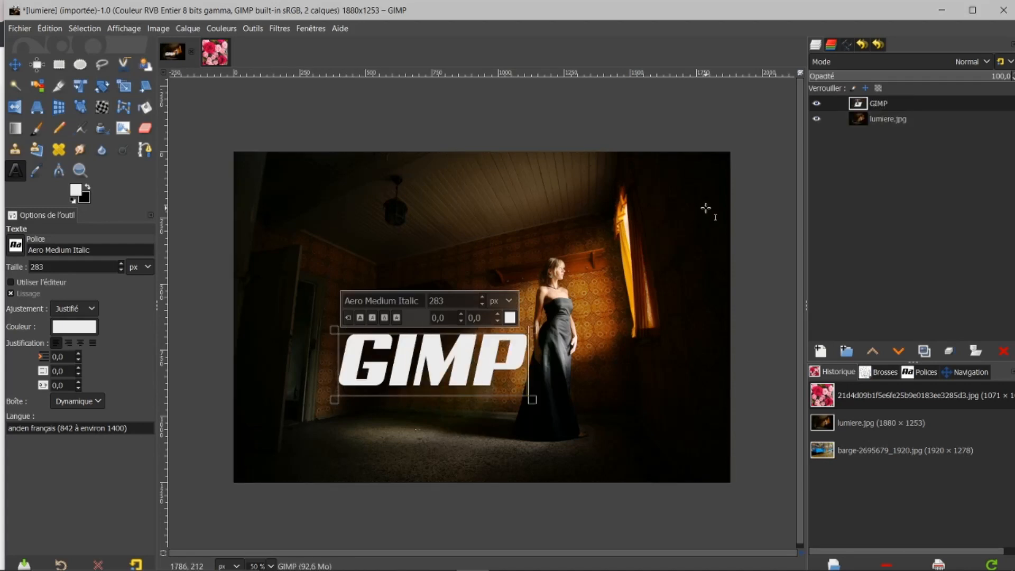
- Move the GIMP text up near the ceiling lamp and select its letter shapes from the layer's alpha channel
left_click(15, 65)
left_click_drag(453, 374, 431, 243)
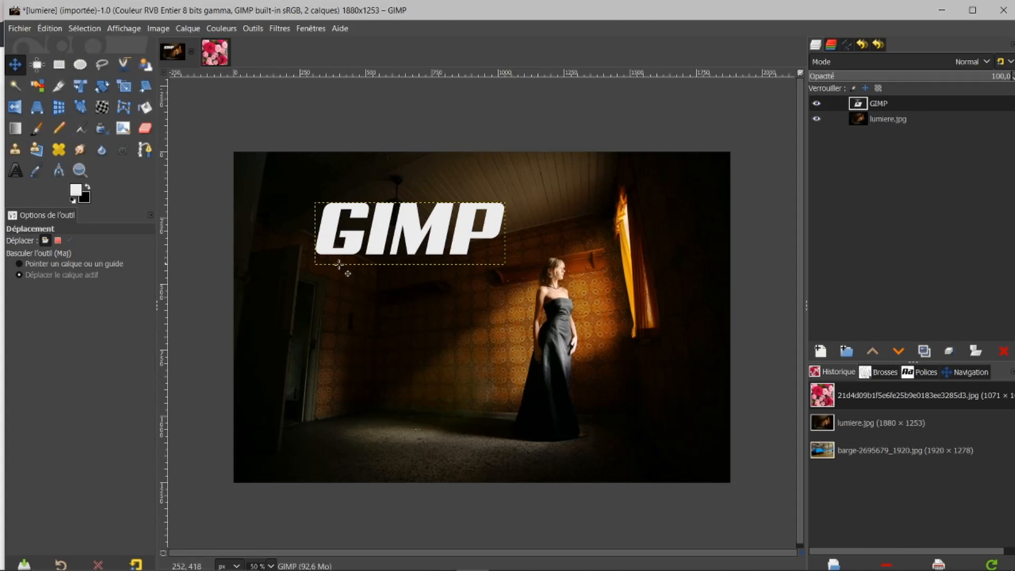
right_click(878, 103)
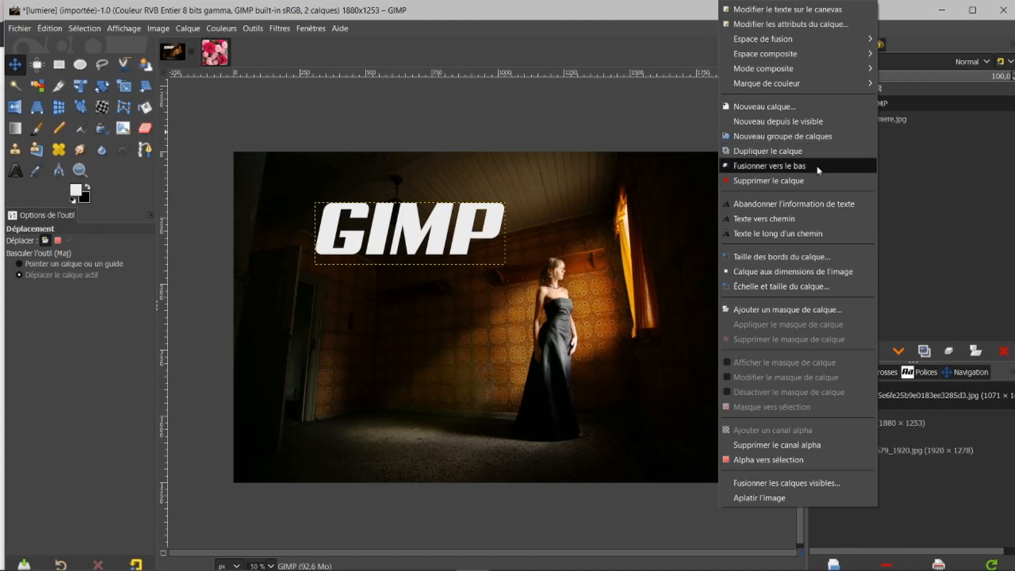
left_click(768, 460)
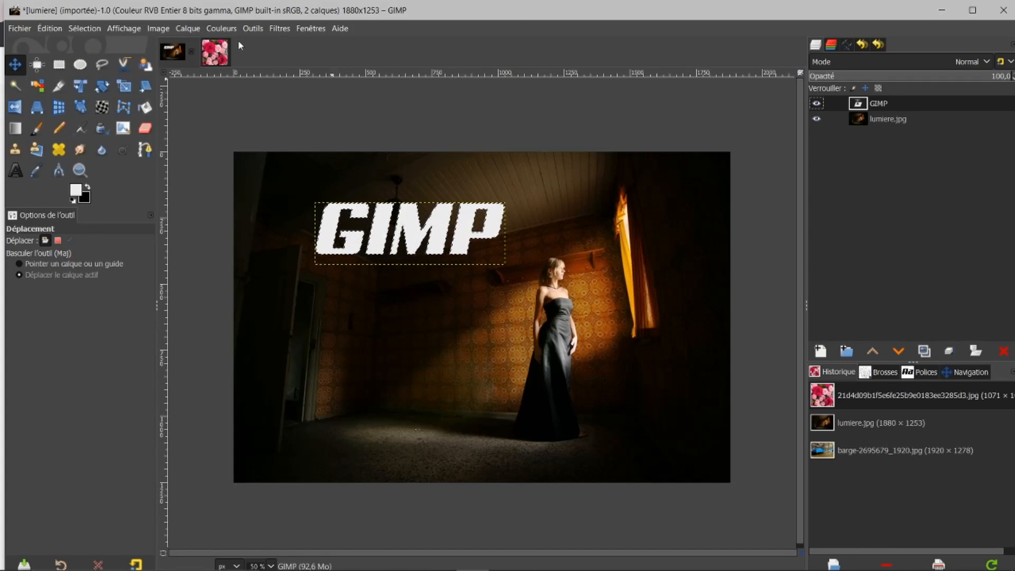
- Copy the roses image, paste it into the GIMP letter selection of the lumiere image, and shift it slightly to the left
left_click(215, 52)
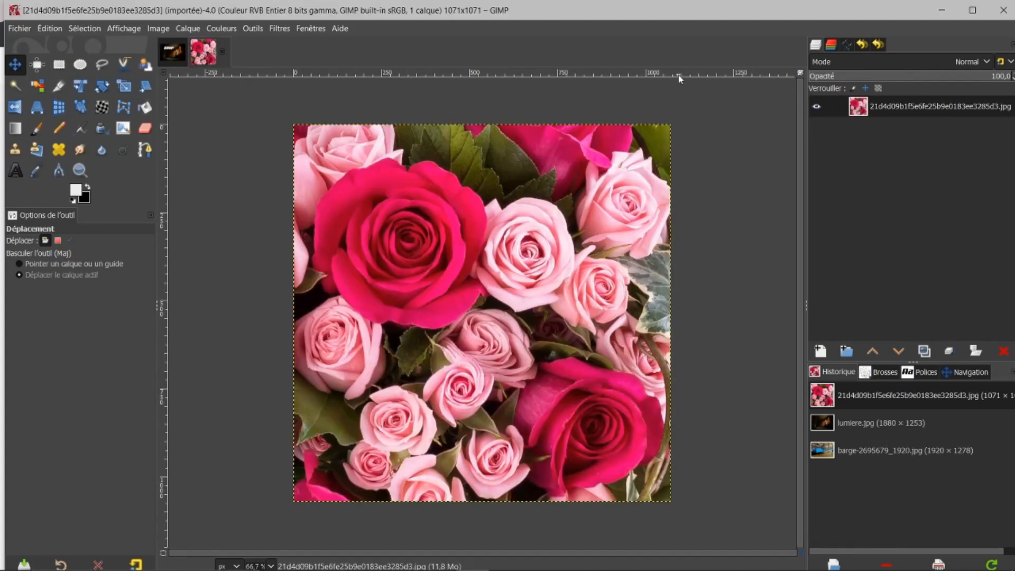
key("ctrl+c")
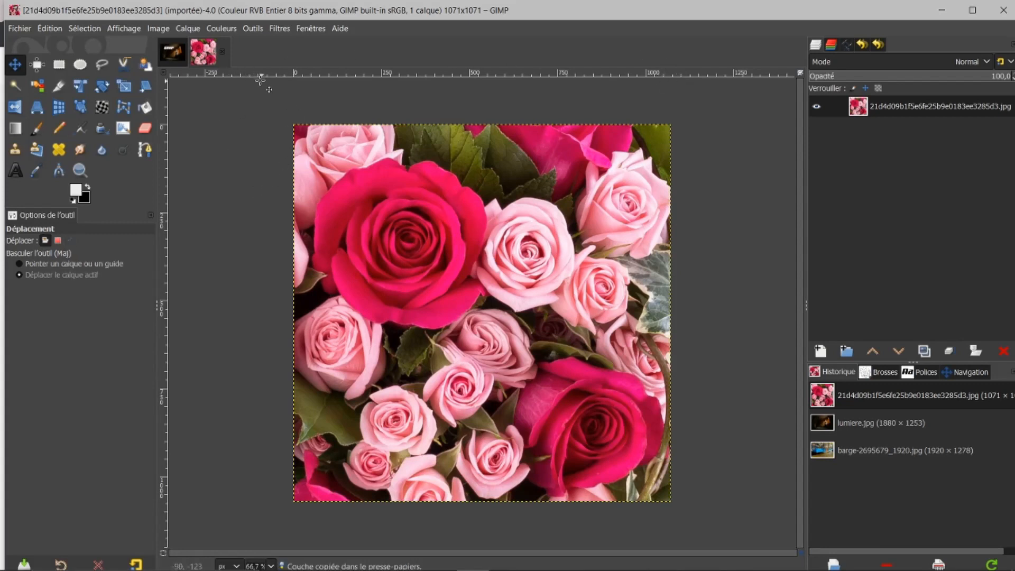
left_click(173, 52)
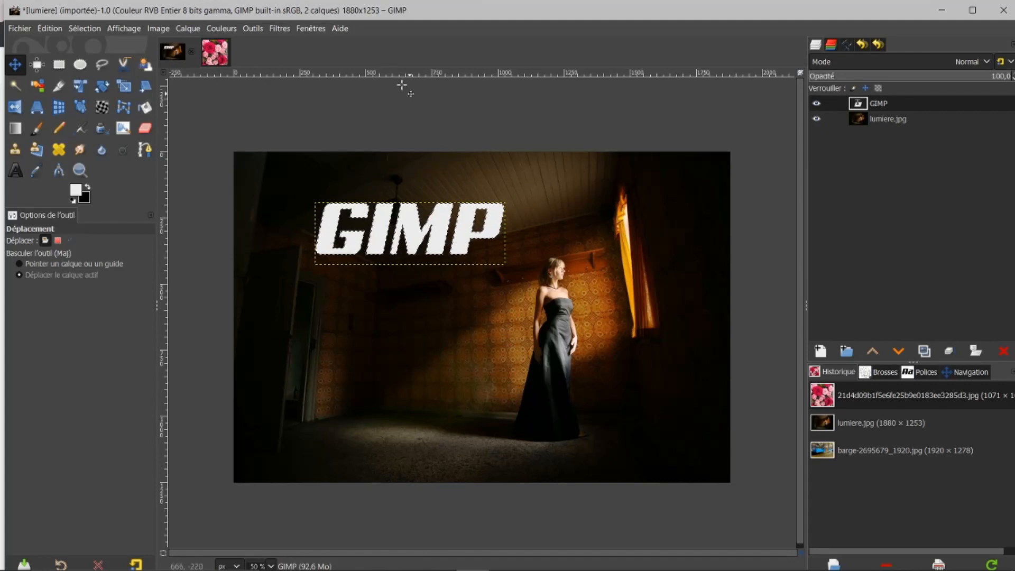
left_click(45, 29)
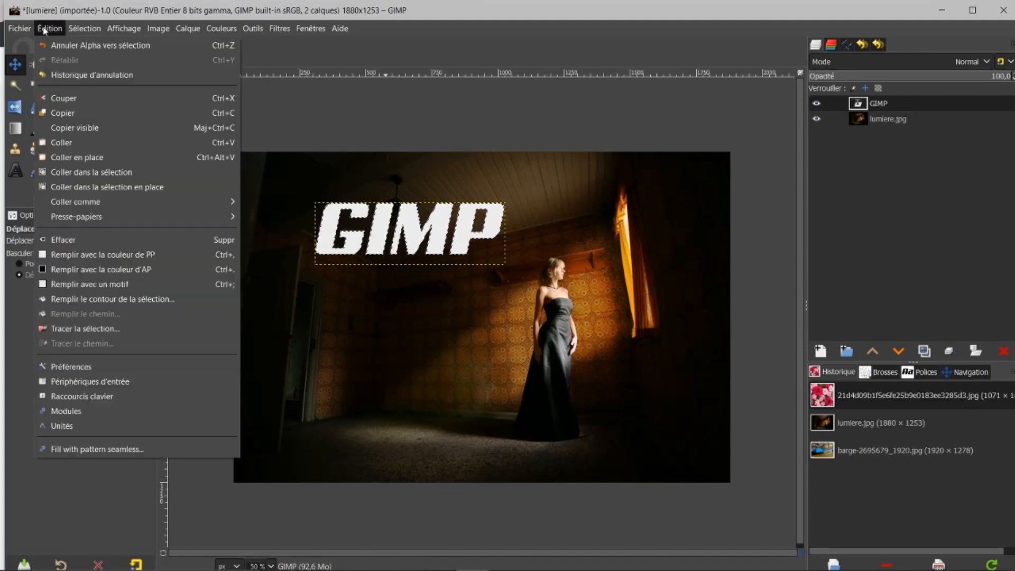
left_click(76, 172)
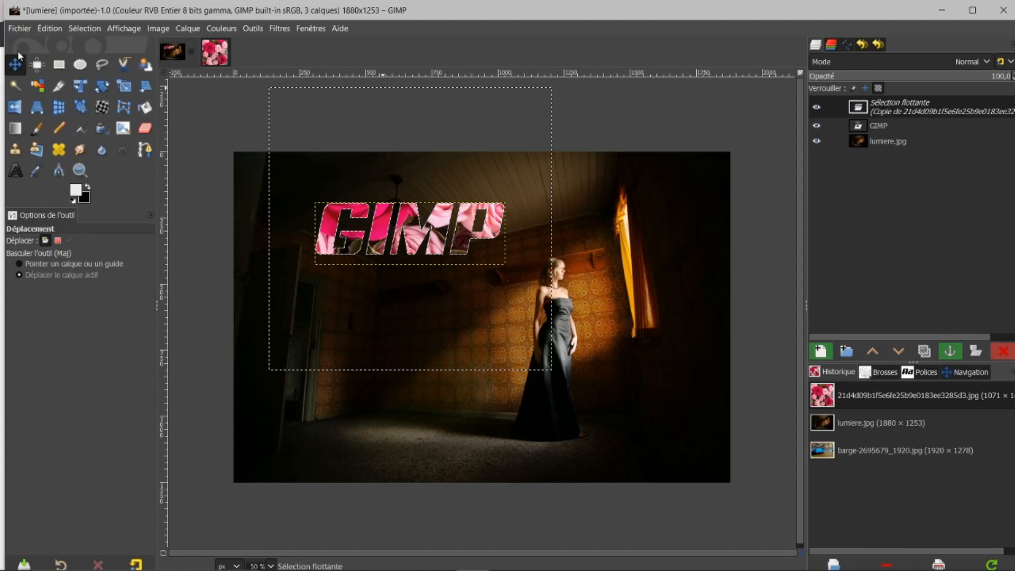
mouse_move(413, 284)
left_mouse_down()
mouse_move(447, 301)
mouse_move(415, 274)
mouse_move(384, 277)
mouse_move(396, 315)
mouse_move(414, 324)
mouse_move(428, 290)
mouse_move(400, 285)
left_mouse_up()
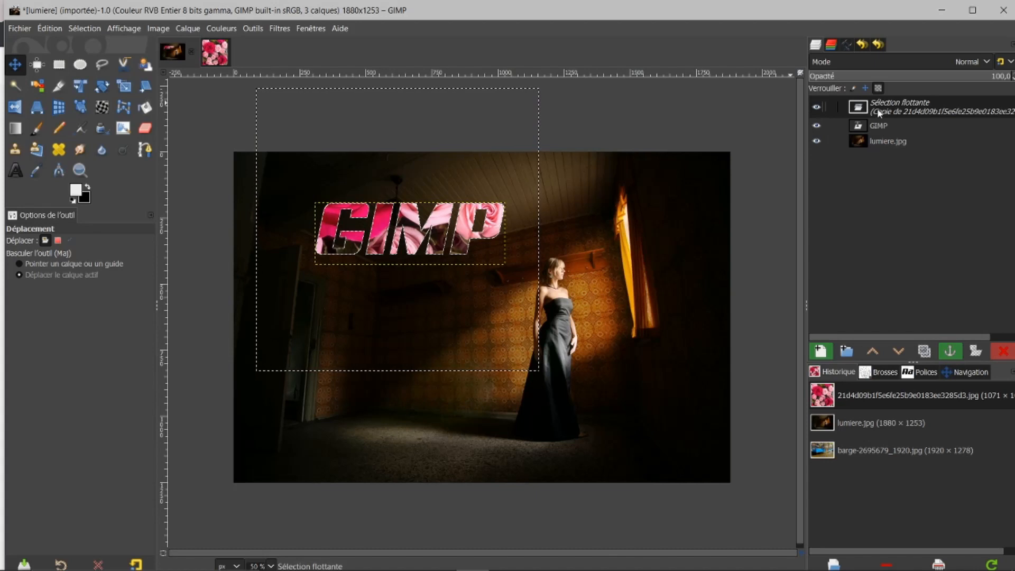
- Anchor the floating roses selection onto the GIMP layer and clear the letter selection
left_click(949, 351)
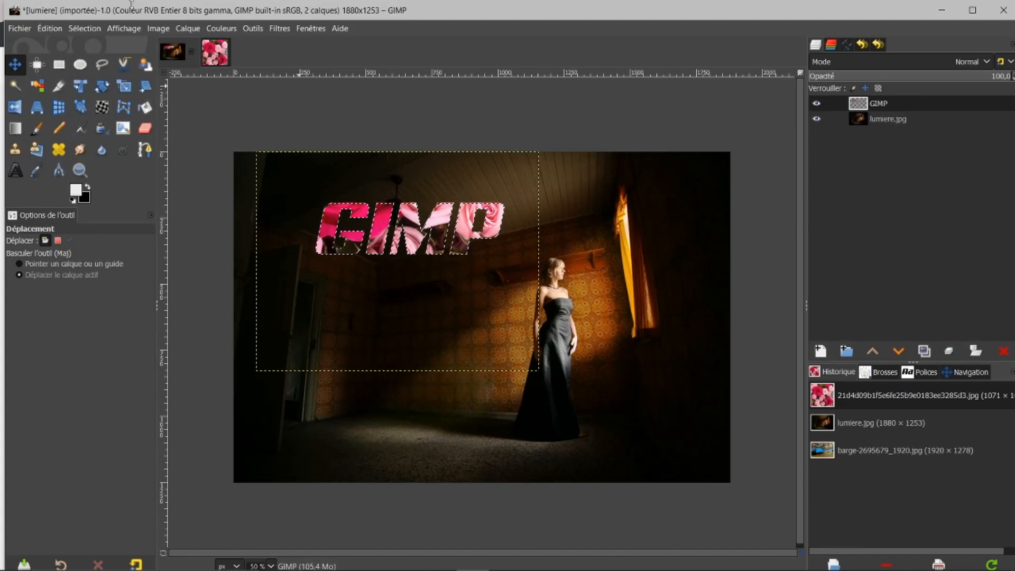
left_click(85, 28)
left_click(107, 61)
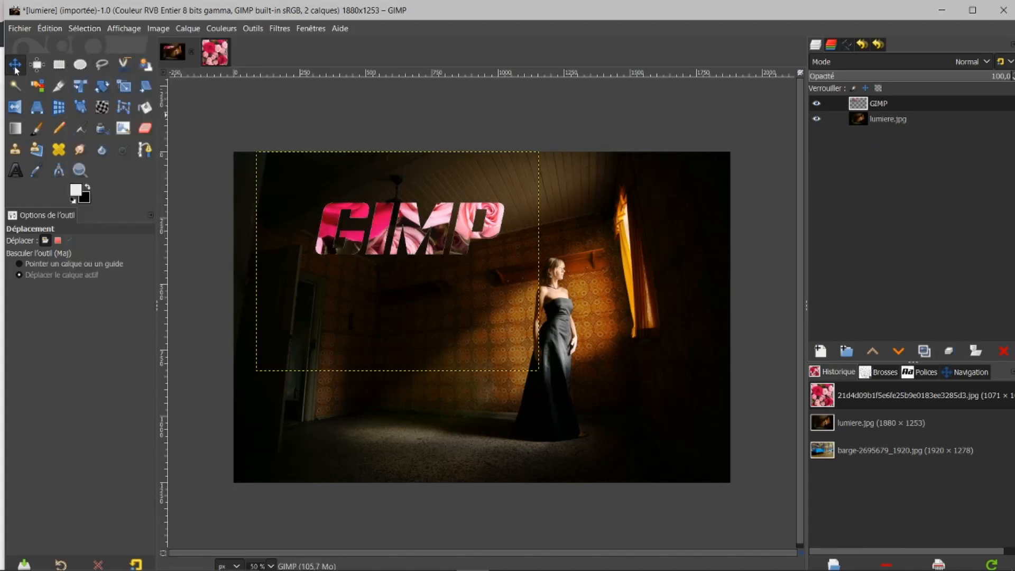
- Move the roses-filled GIMP text to the photo's lower-right corner, and delete the GIMP layer
left_click_drag(357, 264, 575, 474)
left_click(856, 119)
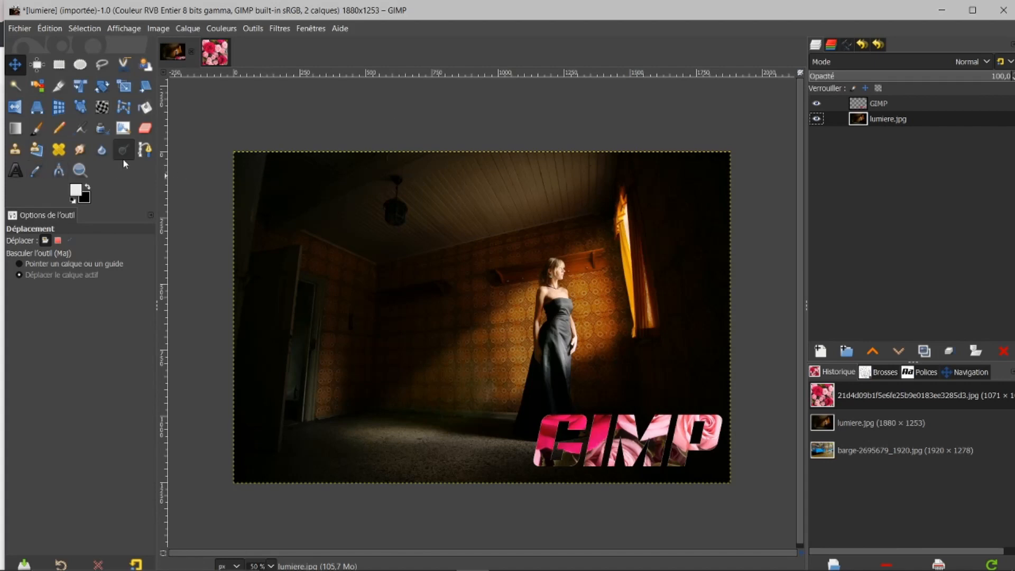
left_click(868, 104)
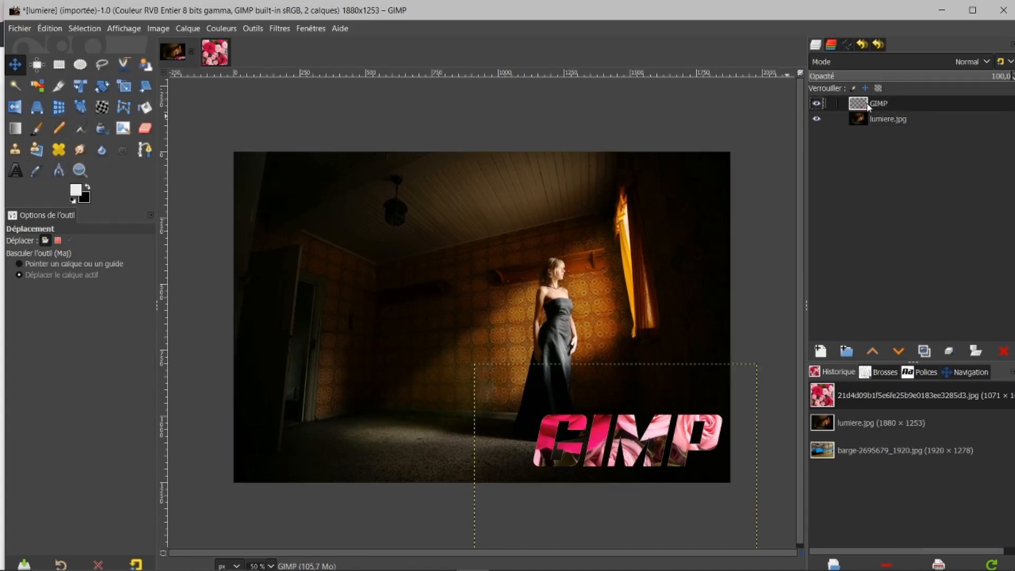
left_click(1003, 351)
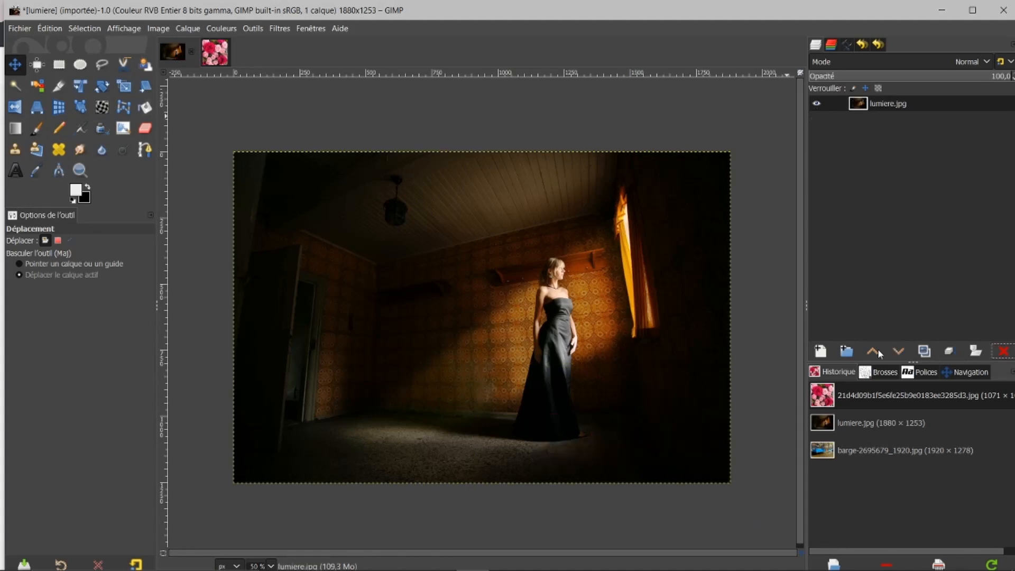
- Stamp one white star on a new layer, below and left of the ceiling lamp, using the 2. Star paintbrush at size 458
left_click(819, 351)
left_click(930, 487)
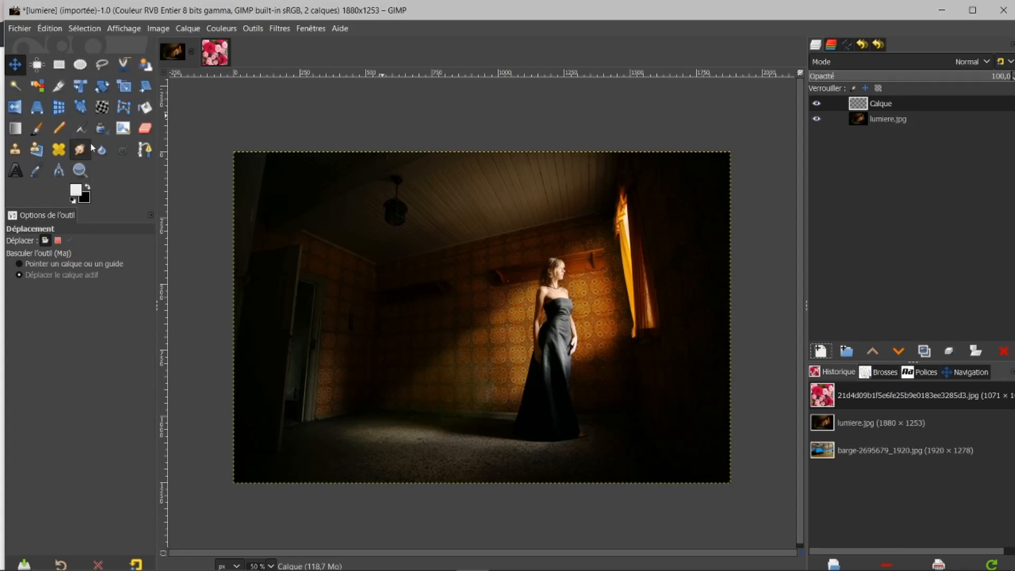
left_click(37, 129)
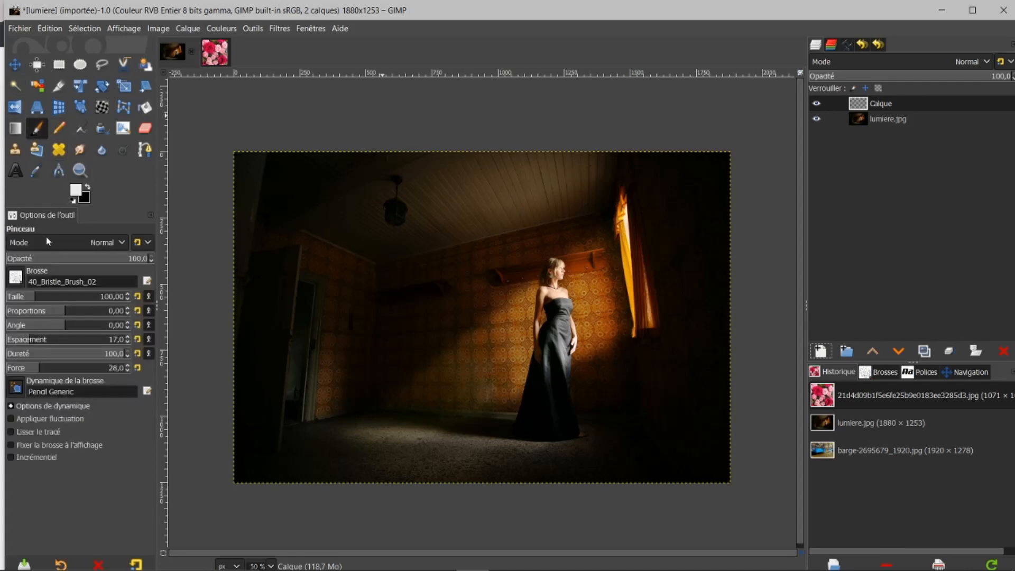
left_click(17, 276)
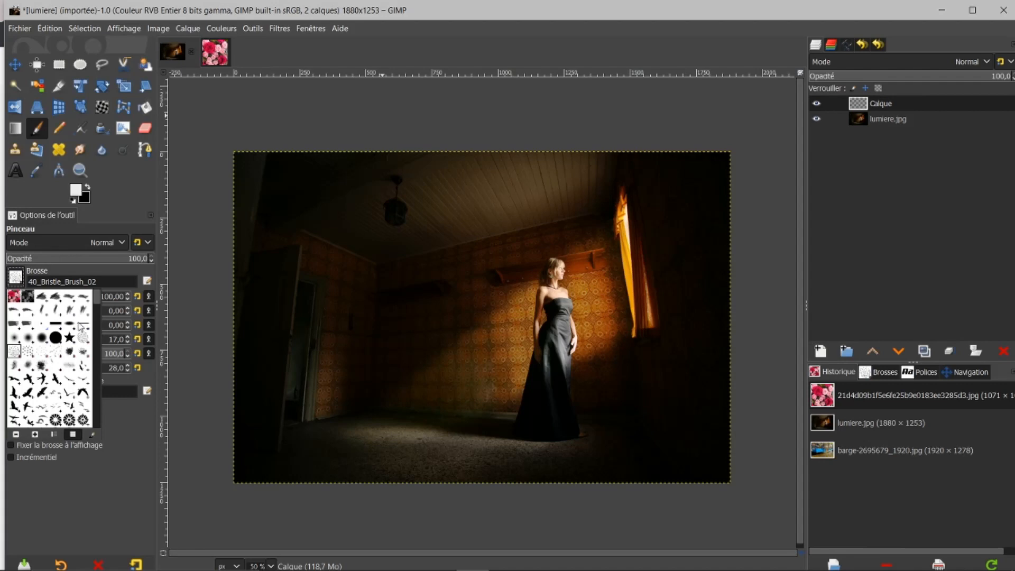
left_click(70, 338)
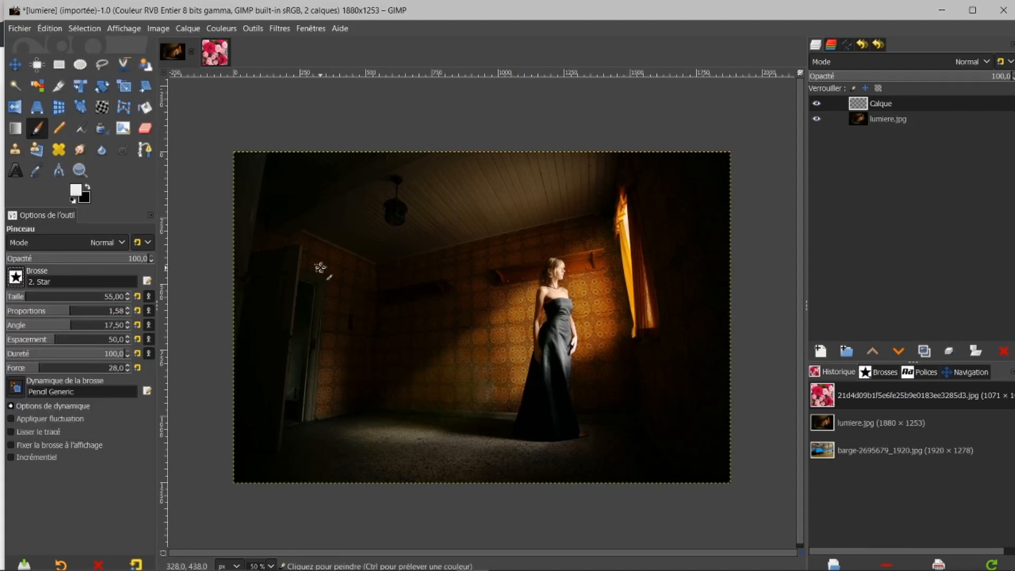
left_click_drag(39, 298, 59, 297)
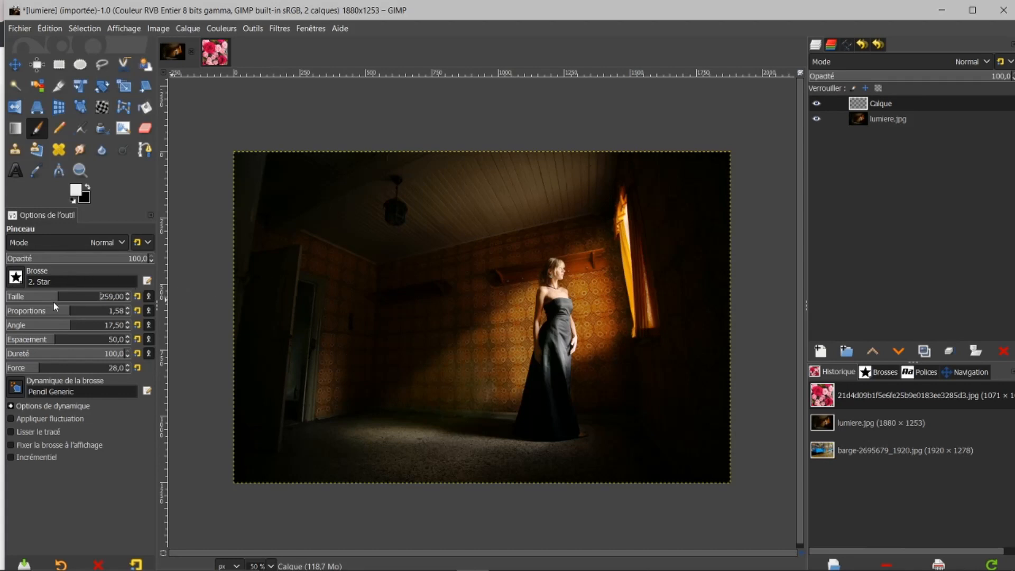
left_click_drag(61, 301, 80, 299)
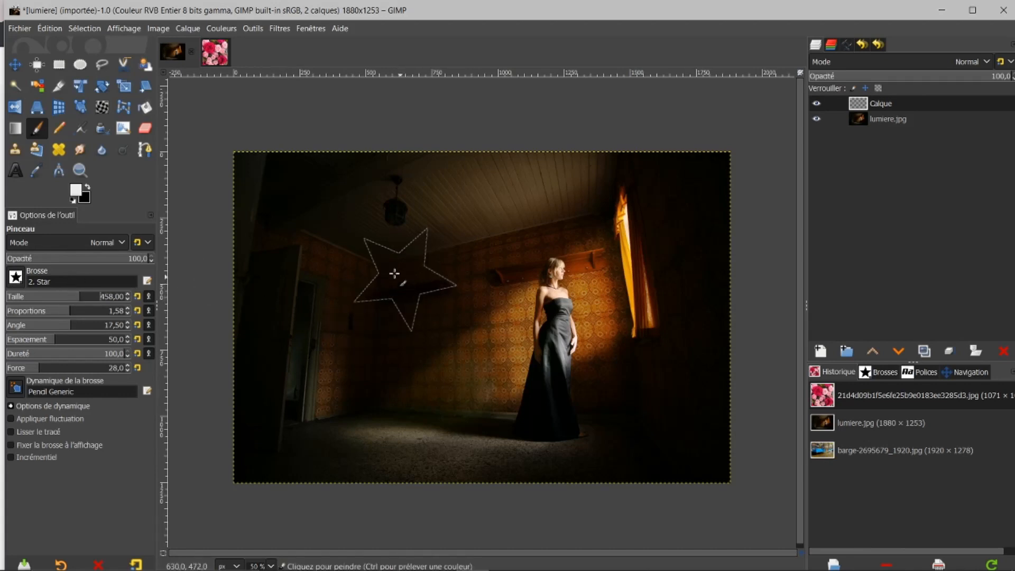
left_click(344, 259)
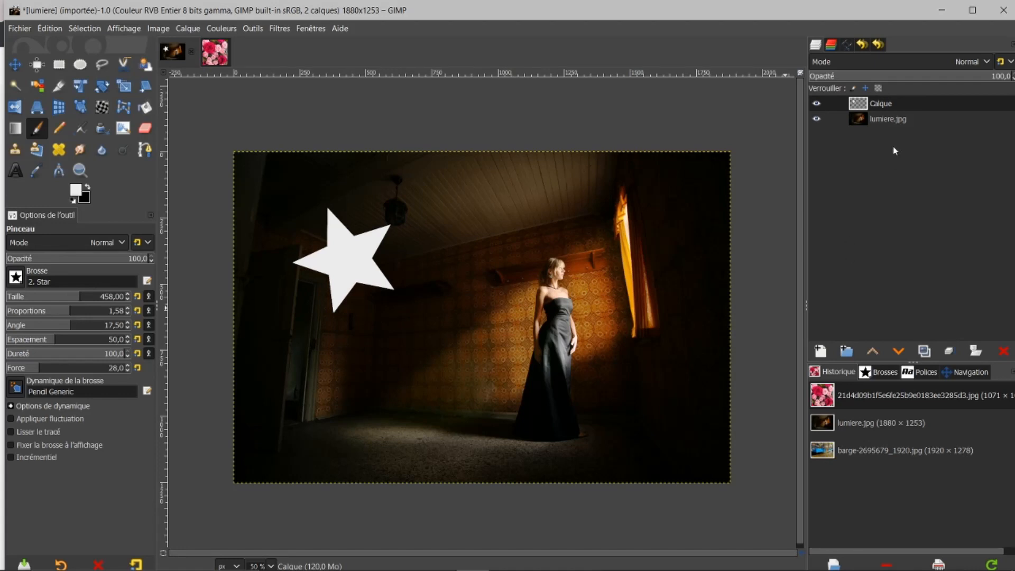
- Select the star's shape from the layer's alpha channel and paste the copied roses into that selection
right_click(888, 101)
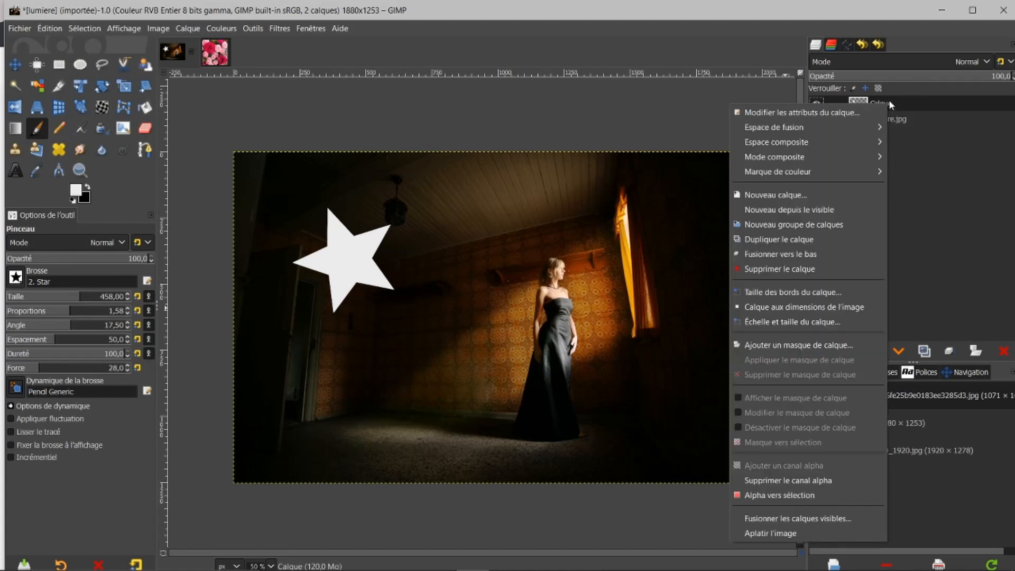
left_click(767, 495)
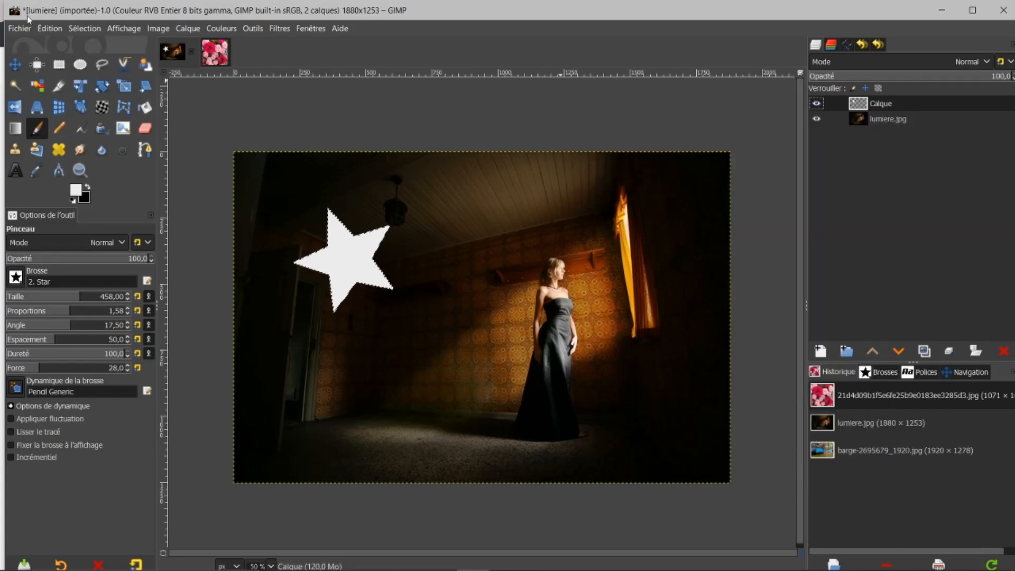
left_click(47, 29)
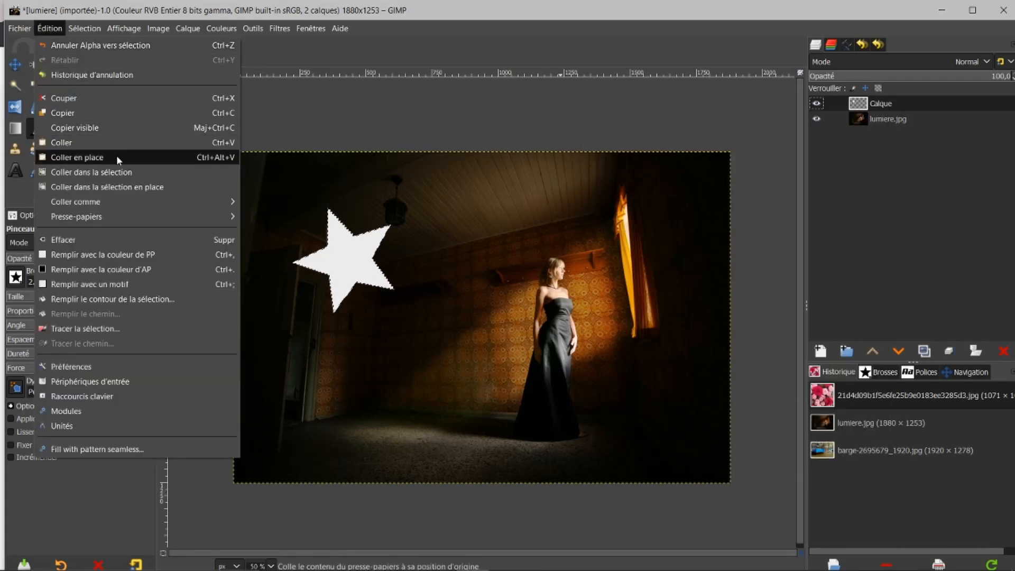
left_click(110, 172)
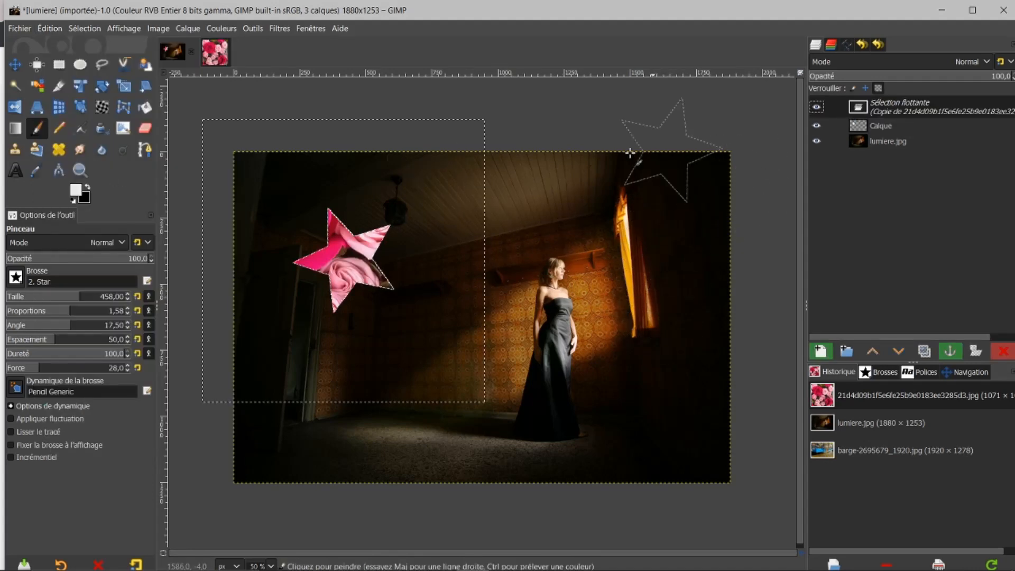
- Shift the pasted roses until a single red rose fills the star, and anchor the floating selection
left_click(15, 64)
left_click_drag(416, 321, 483, 369)
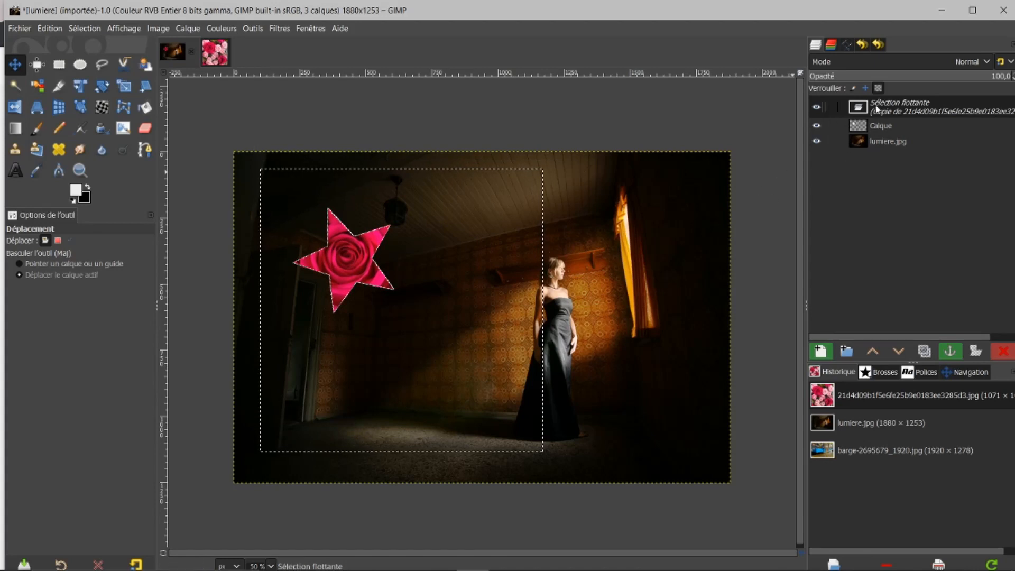
left_click(949, 351)
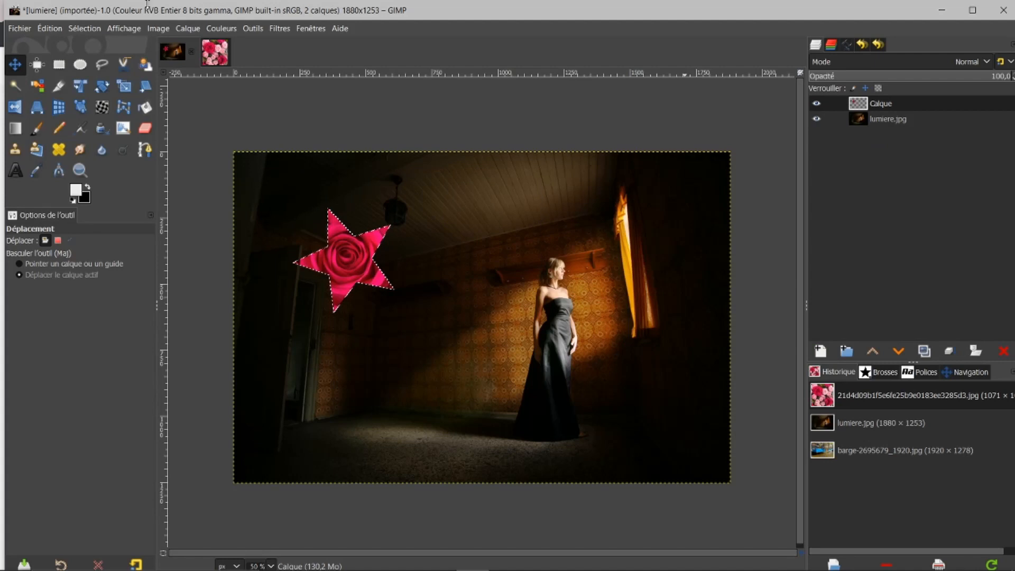
- Clear the star selection and replace the star layer with a new transparent 1880 x 1253 px layer
left_click(87, 28)
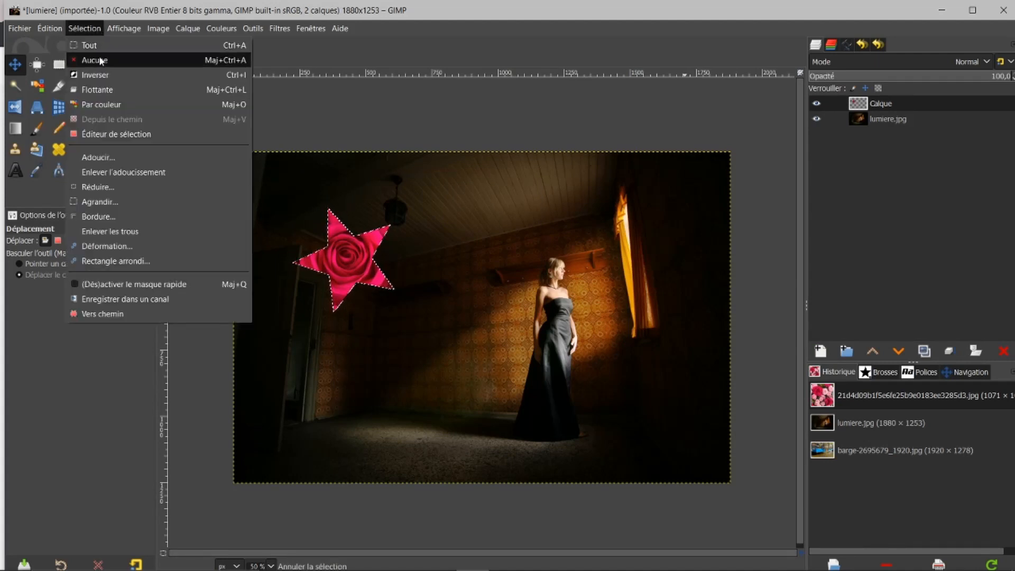
left_click(101, 60)
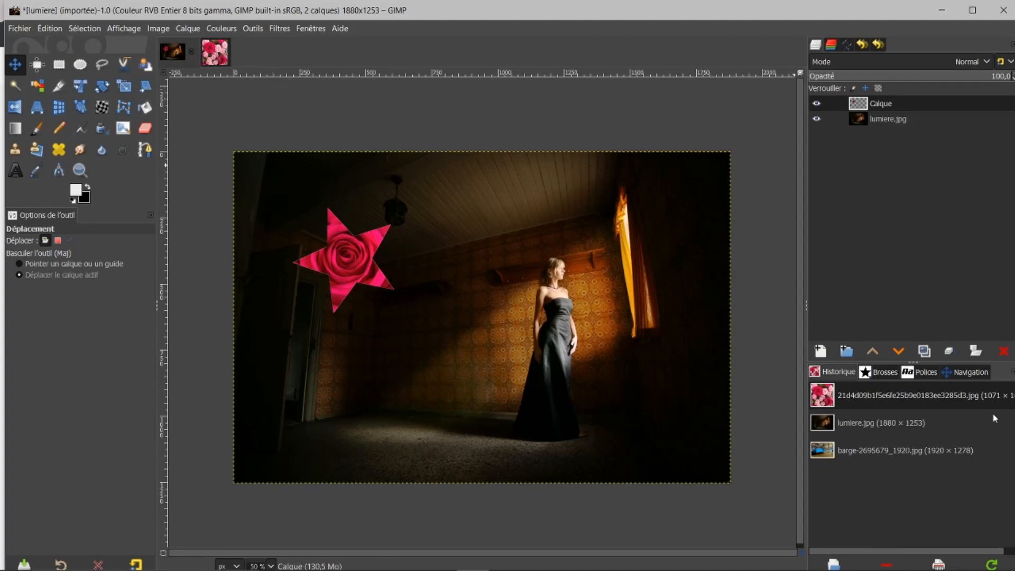
left_click(1003, 351)
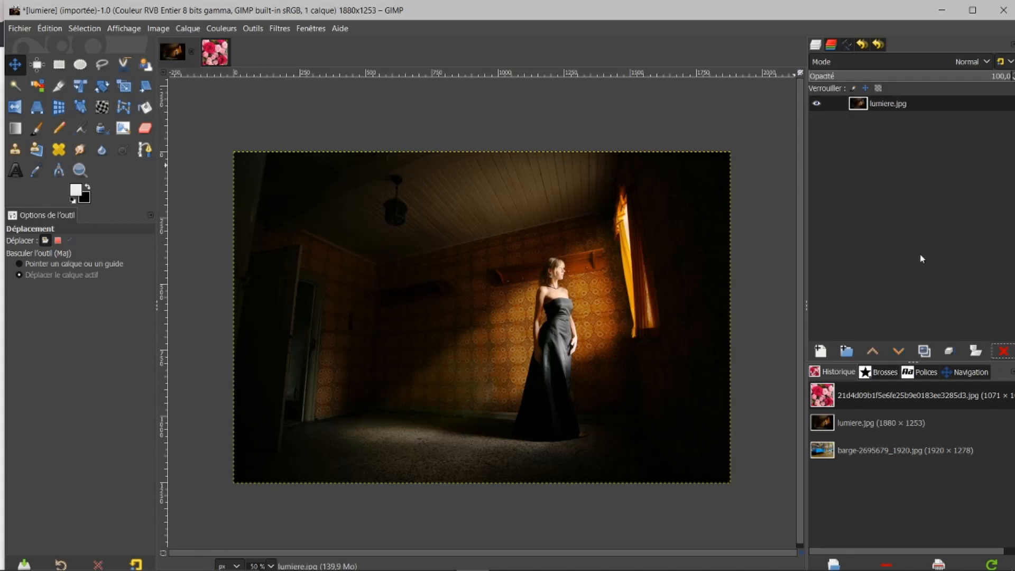
left_click(820, 351)
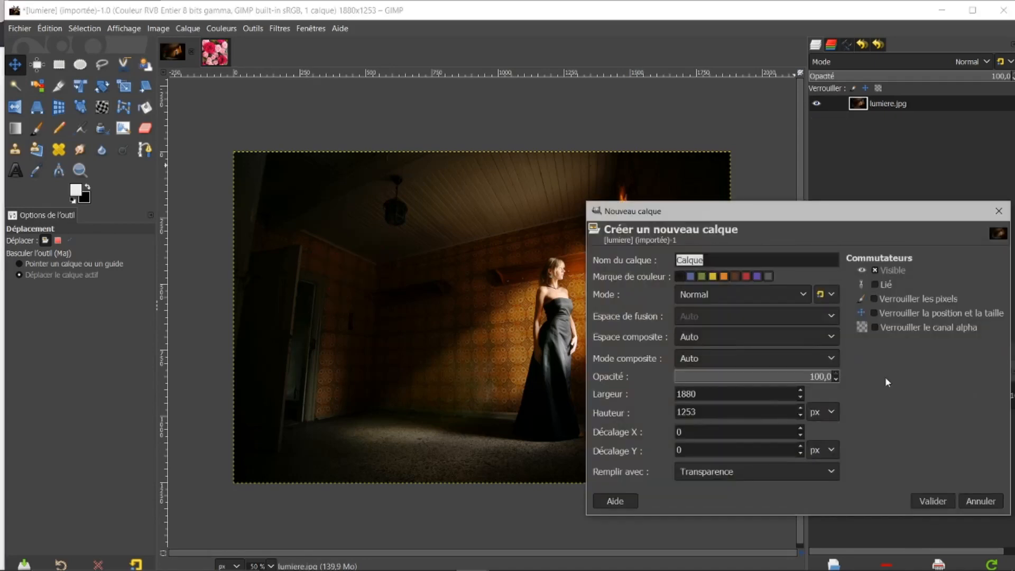
left_click(926, 501)
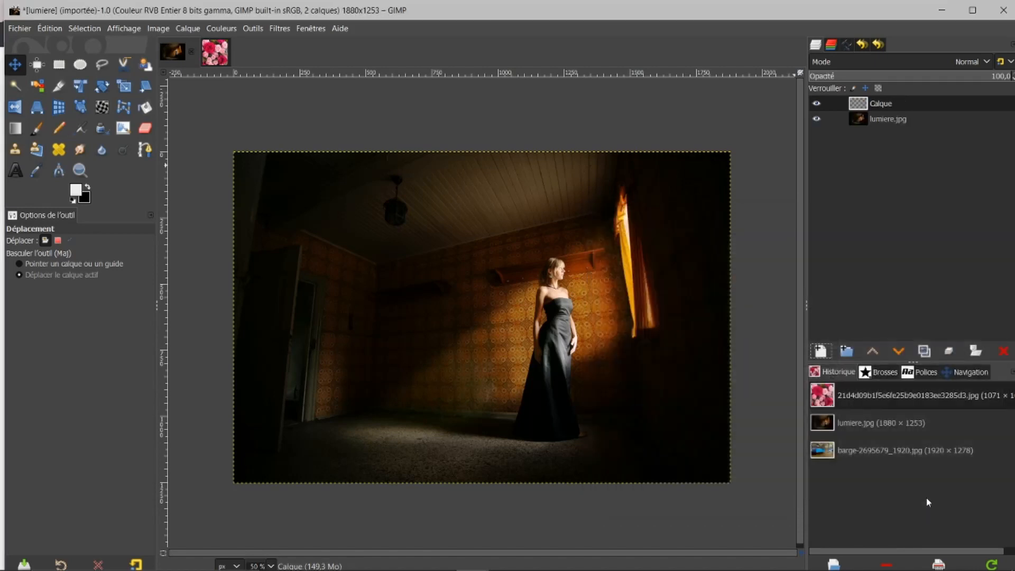
- Outline a four-sided area on the wall to the woman's left with the Free Select tool in replace mode
scroll(530, 358, "up", 1)
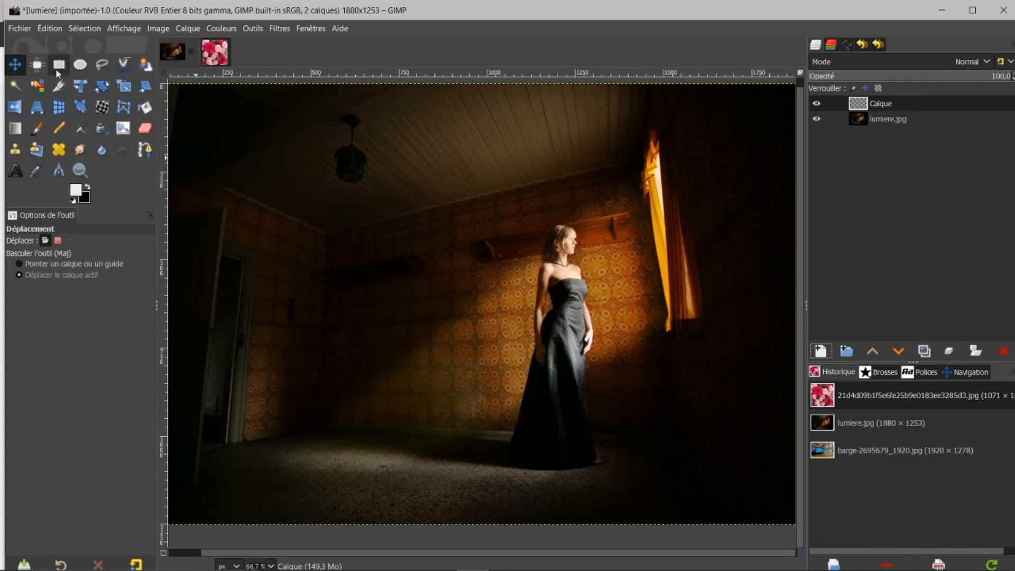
left_click(102, 66)
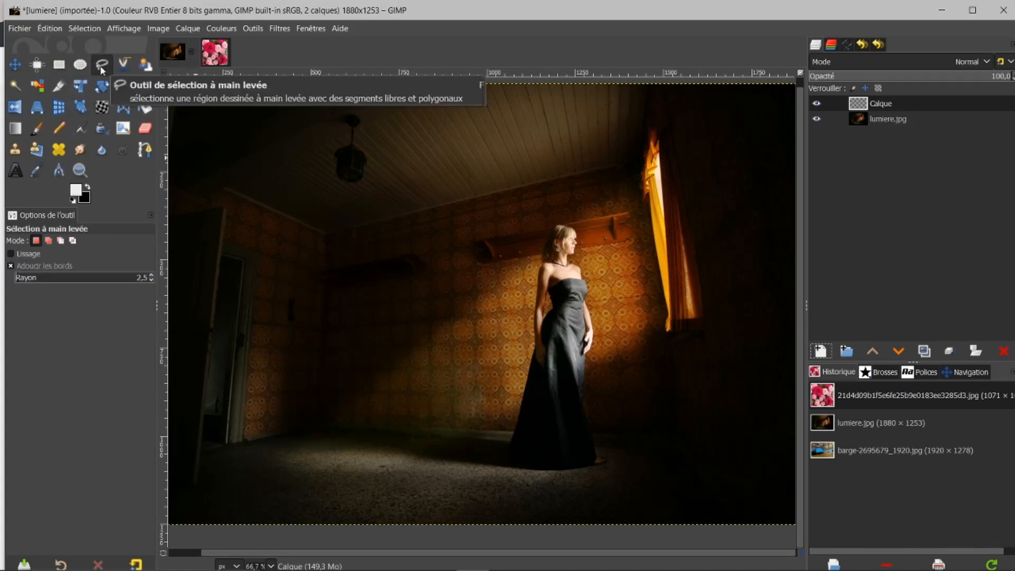
left_click(36, 241)
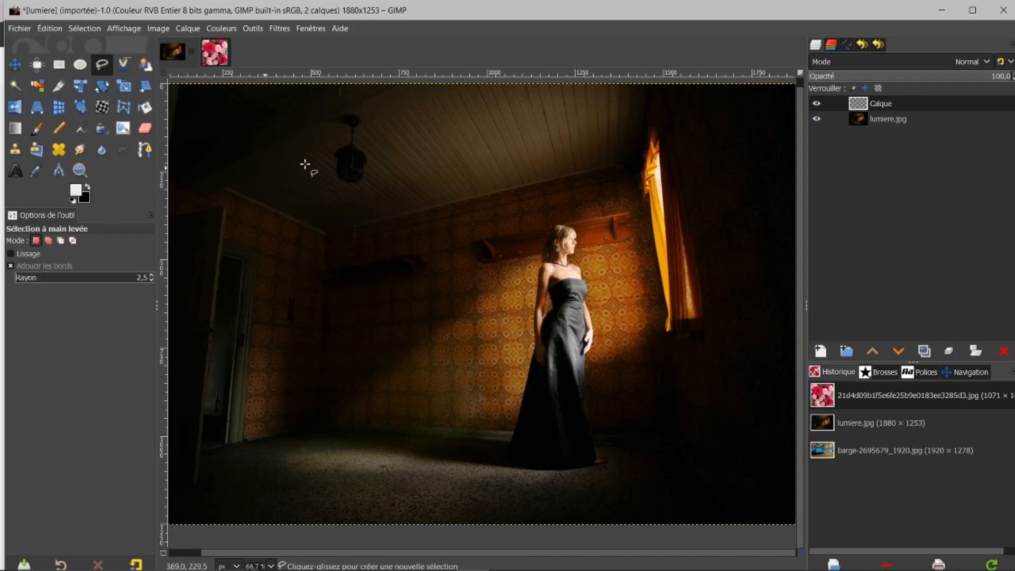
left_click(369, 302)
left_click(501, 289)
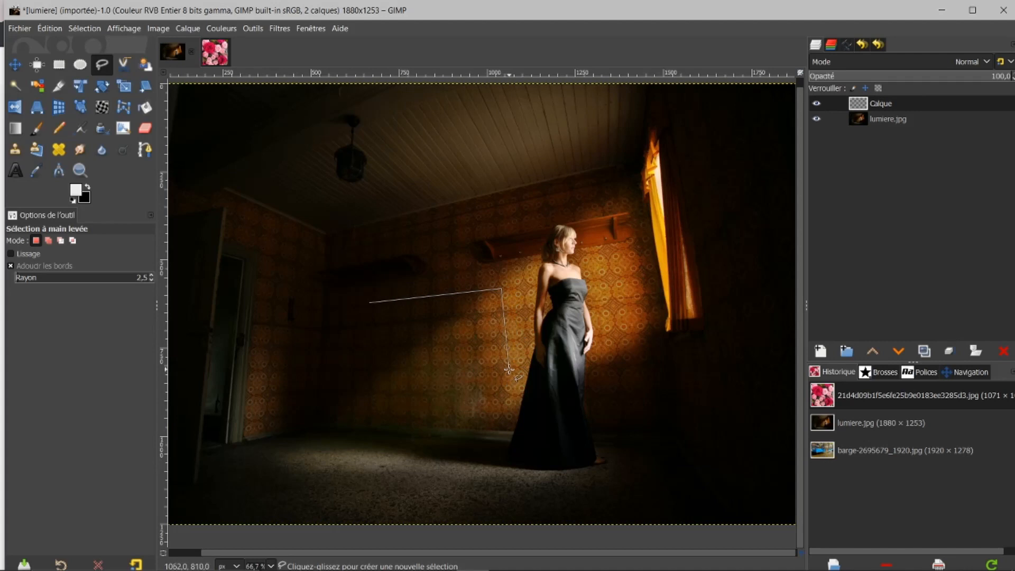
left_click(504, 371)
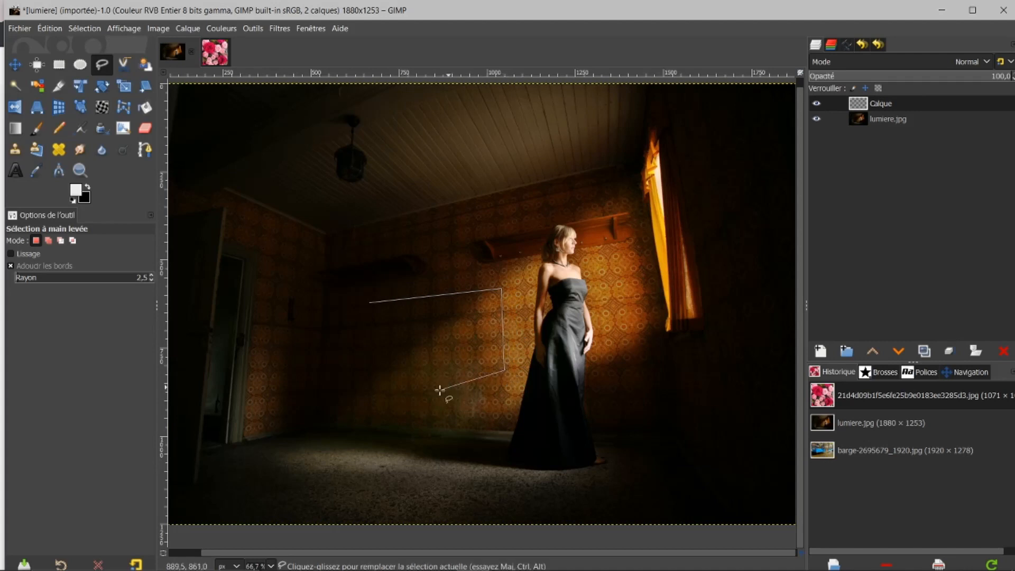
left_click(373, 376)
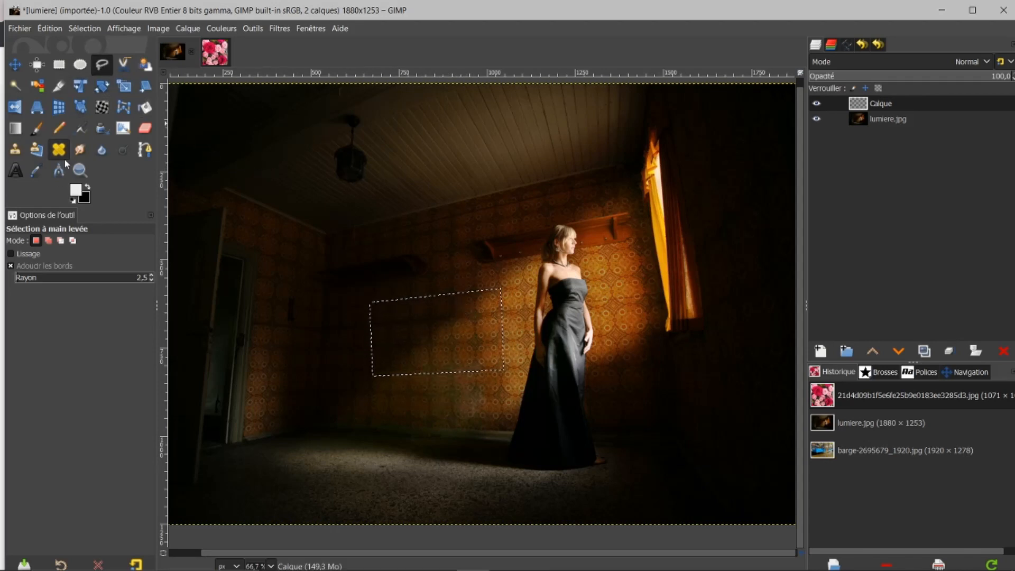
- Set the Free Select tool to subtract from the current selection
left_click(59, 242)
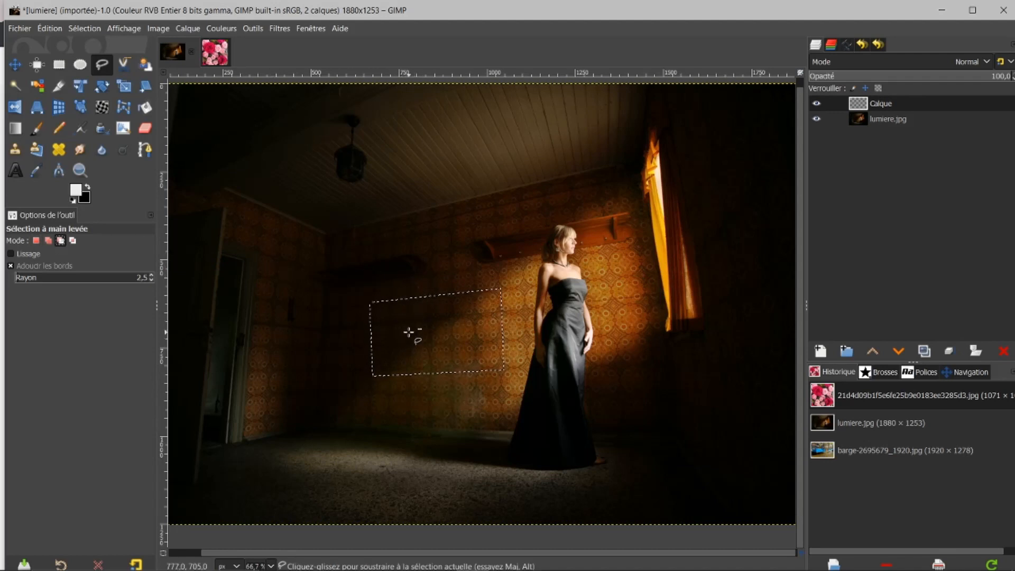
scroll(402, 337, "up", 2)
scroll(403, 337, "down", 2)
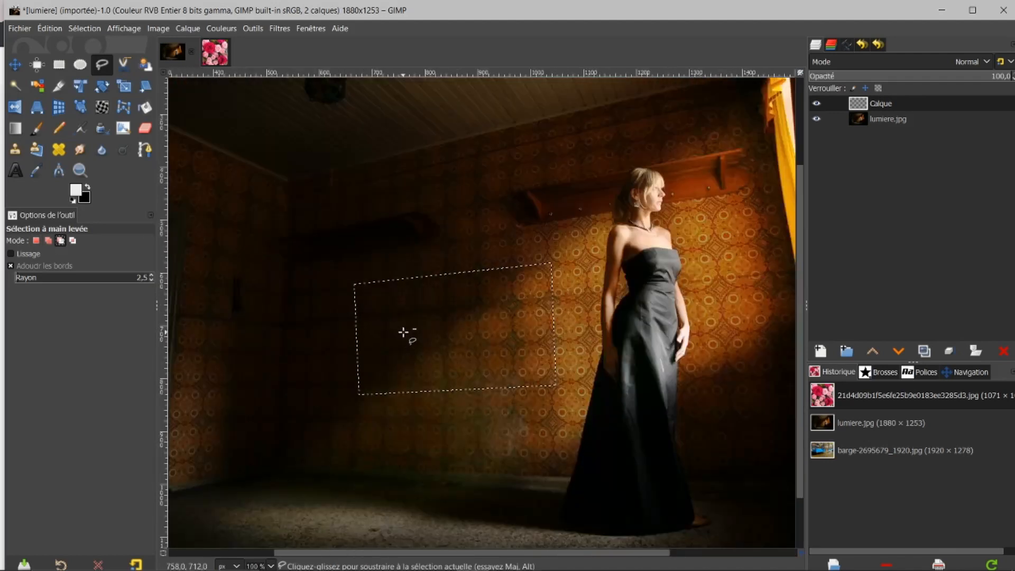
left_click(382, 277)
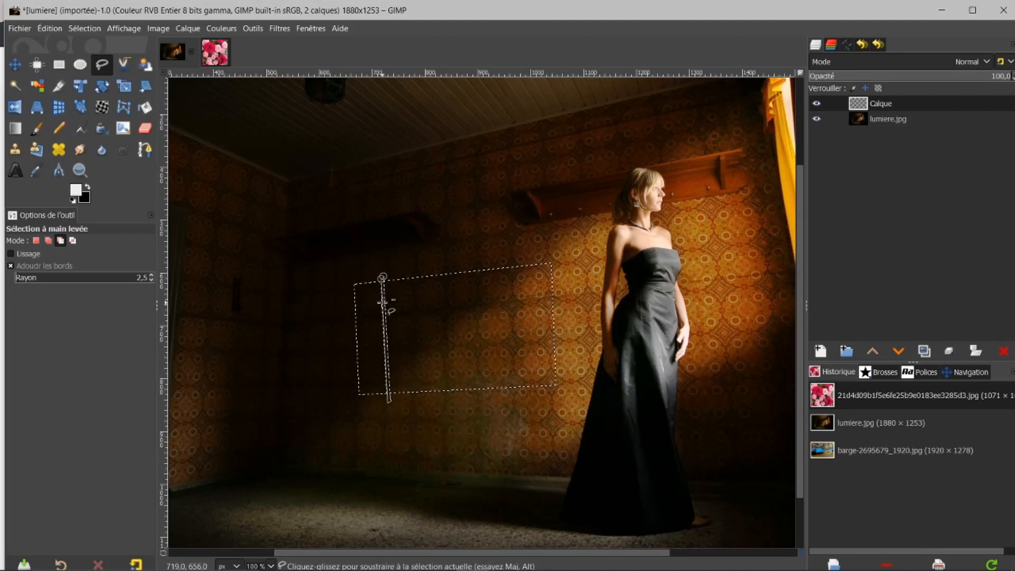
key("Return")
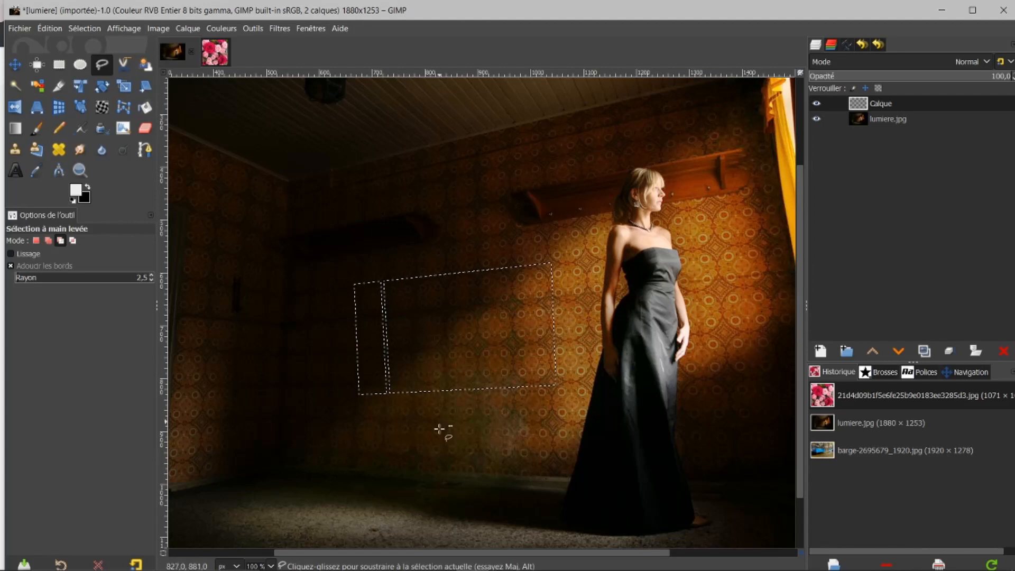
left_click_drag(410, 276, 404, 312)
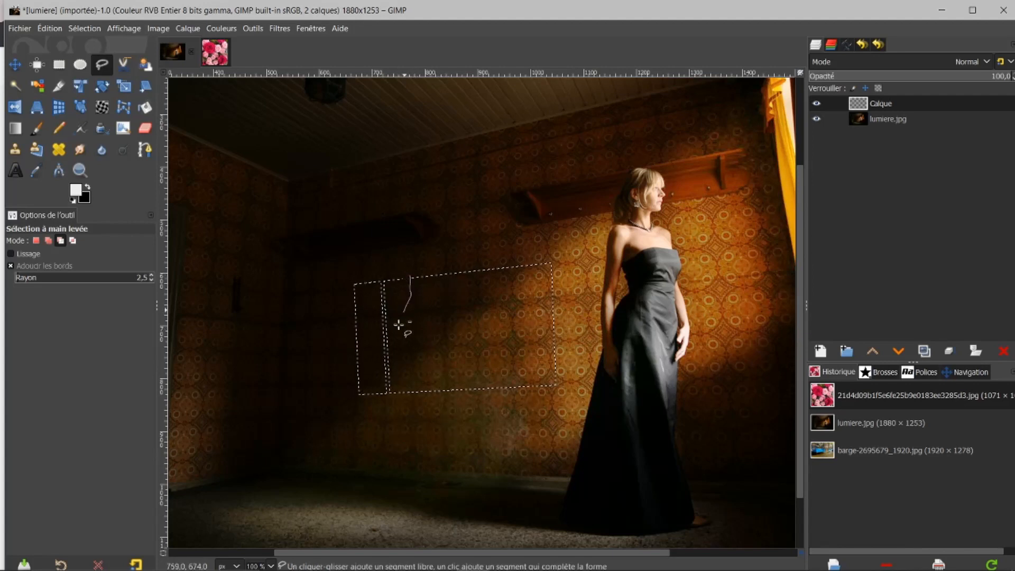
key("Return")
key("ctrl+z")
key("ctrl+z")
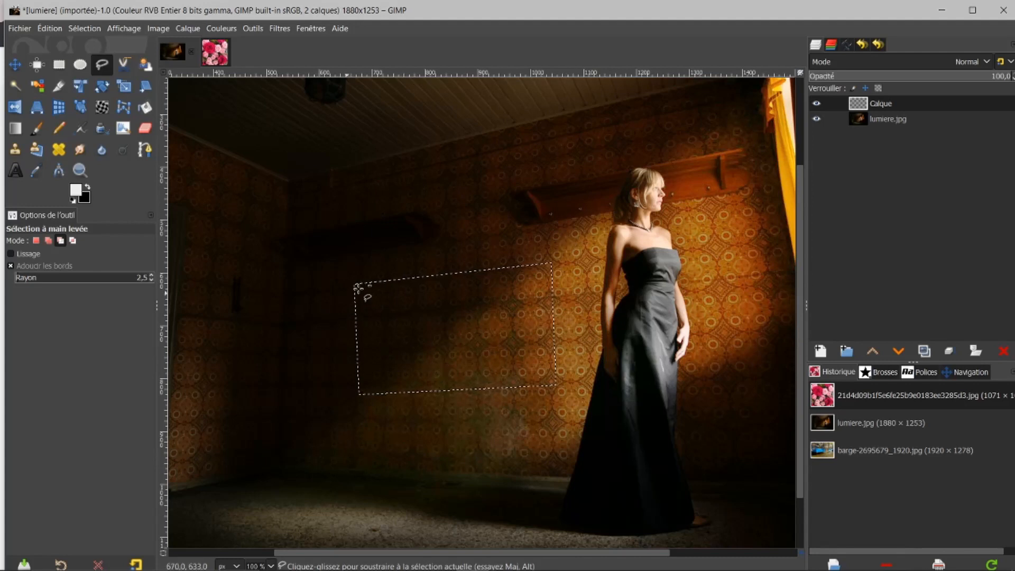
- Cut two narrow vertical strips out of the four-sided wall selection with the Free Select tool, and clear the selection
left_click_drag(378, 275, 371, 316)
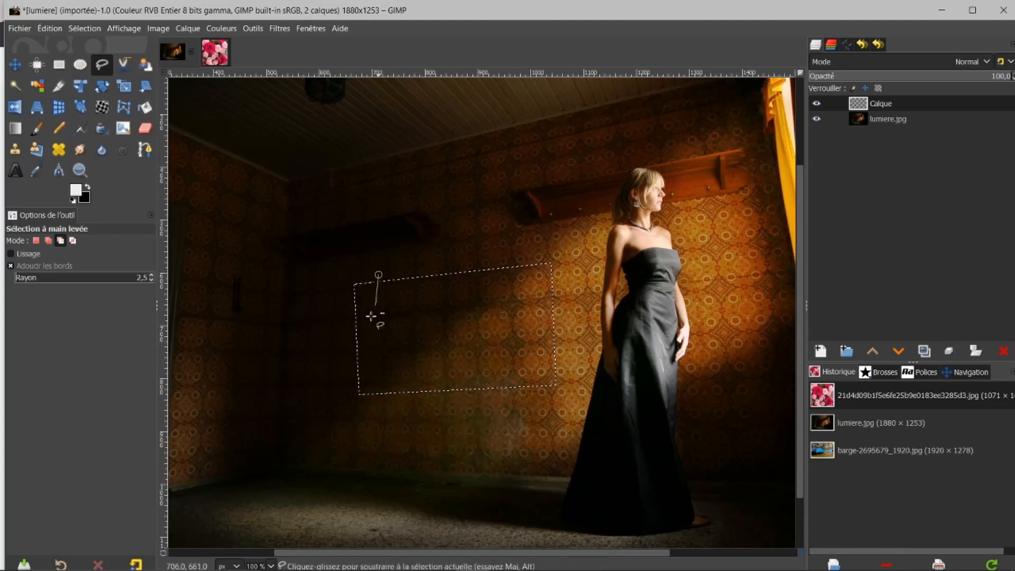
left_click(383, 404)
left_click(390, 404)
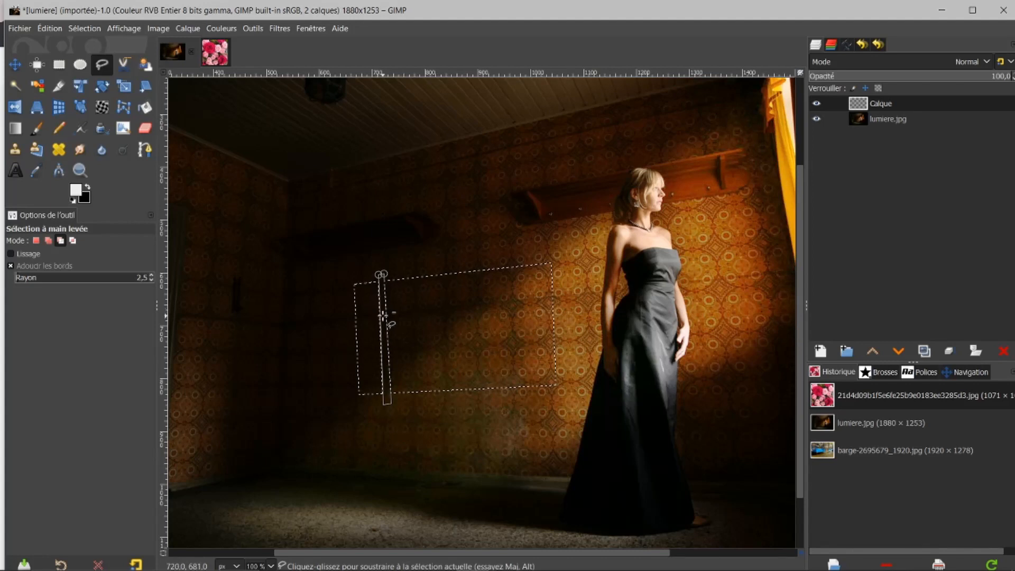
left_click(410, 272)
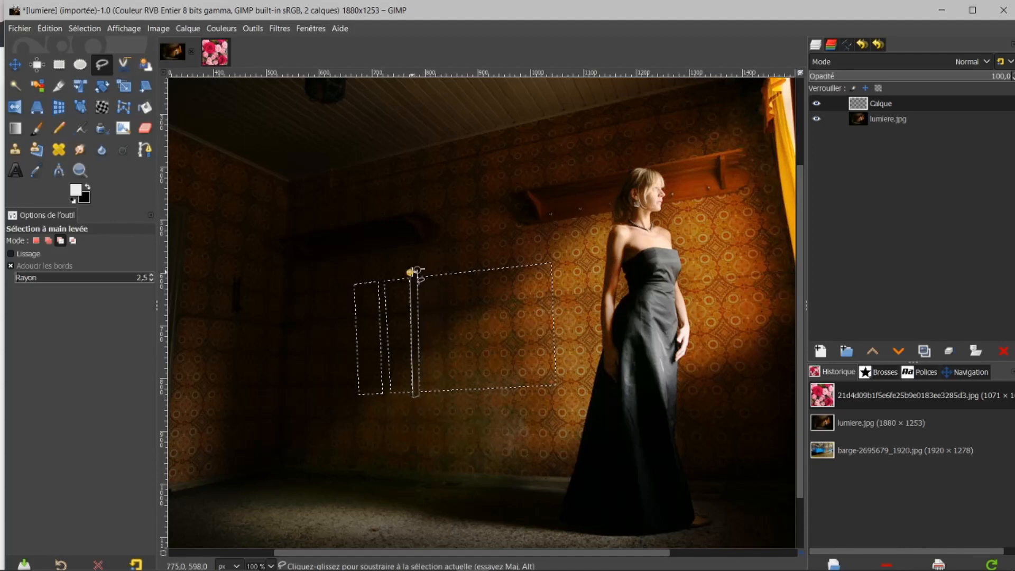
key("Return")
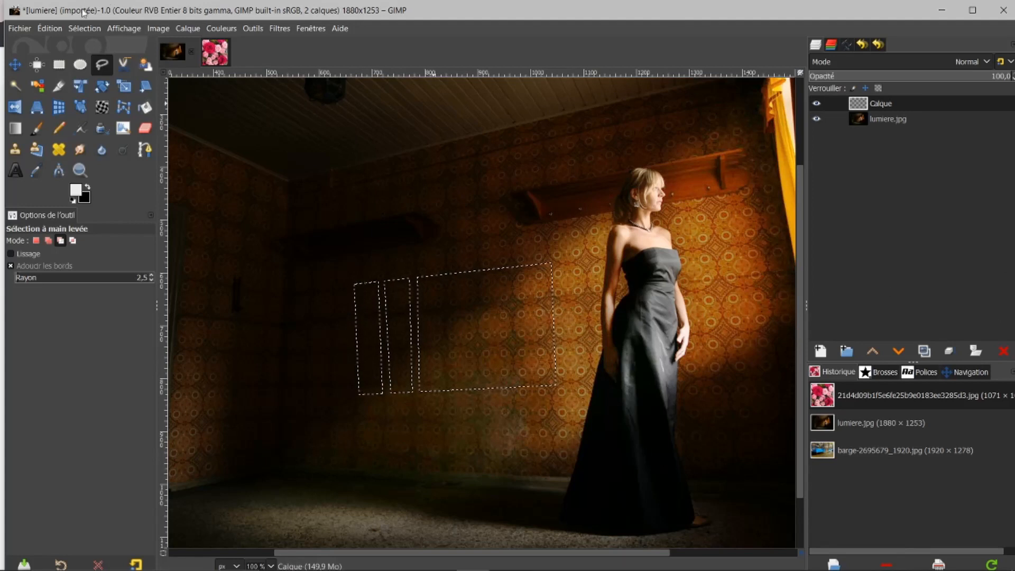
left_click(83, 28)
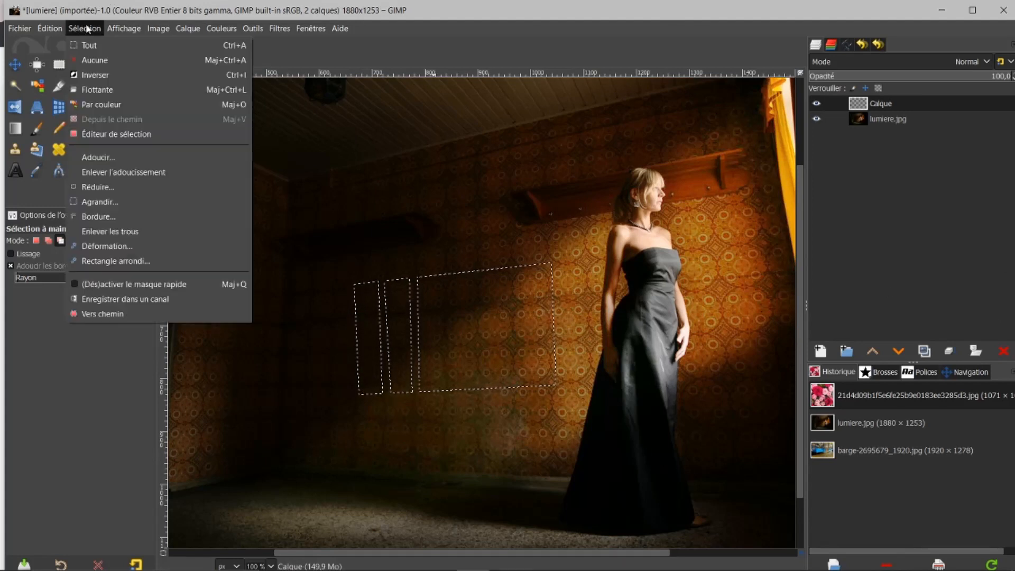
left_click(91, 61)
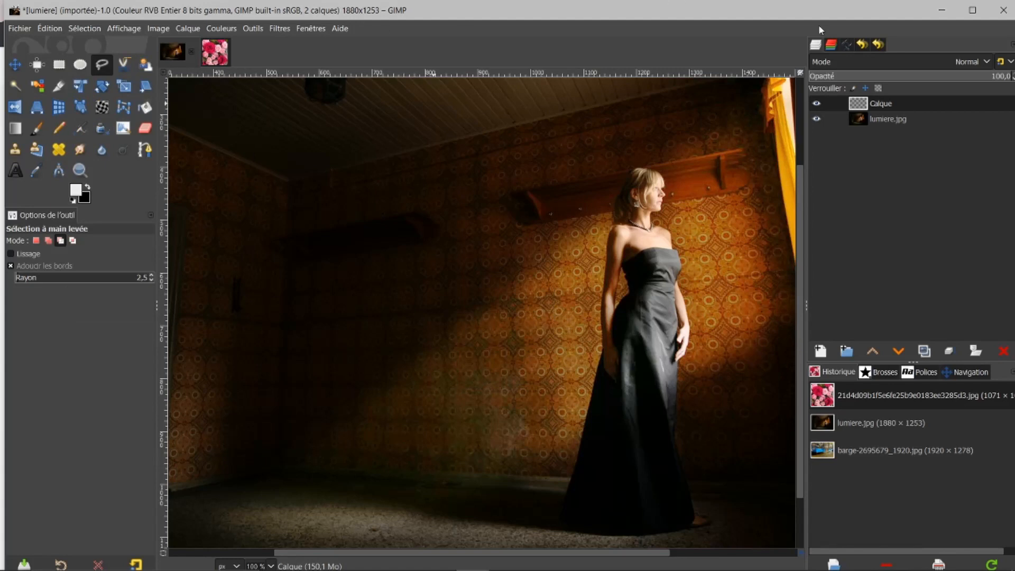
- Import the path from décretage.svg and convert it into a selection
left_click(846, 47)
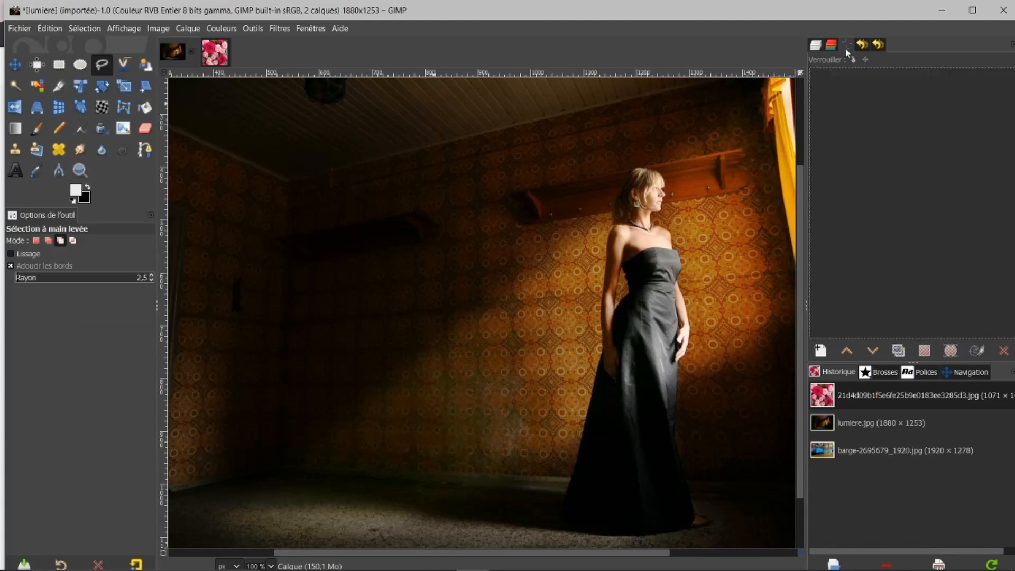
right_click(902, 168)
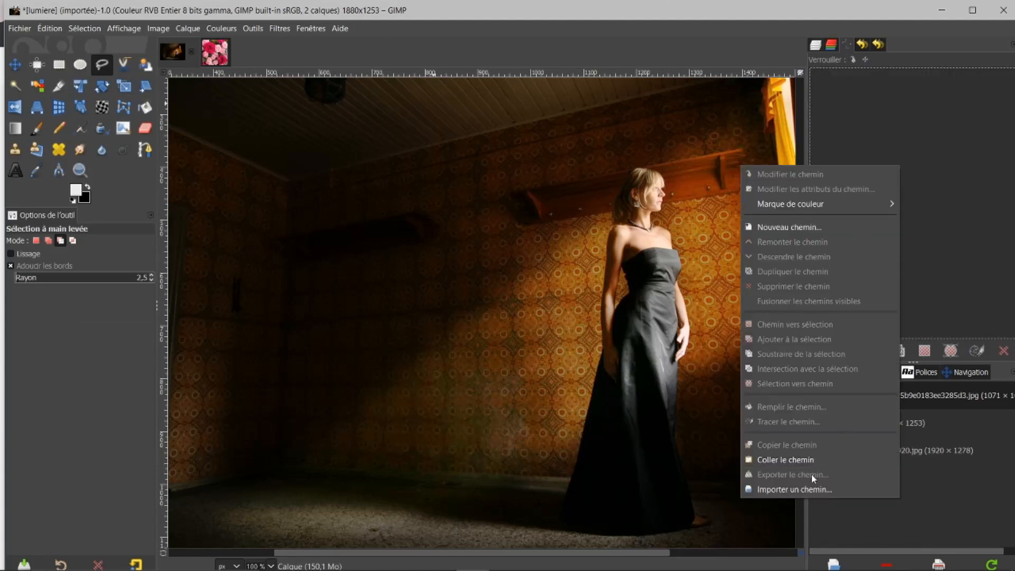
left_click(797, 490)
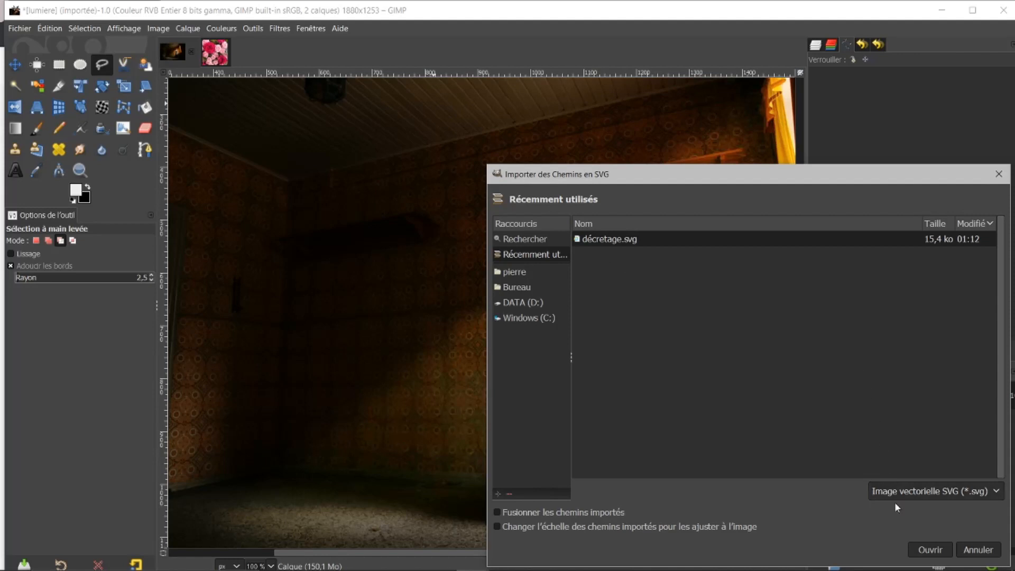
left_click(925, 550)
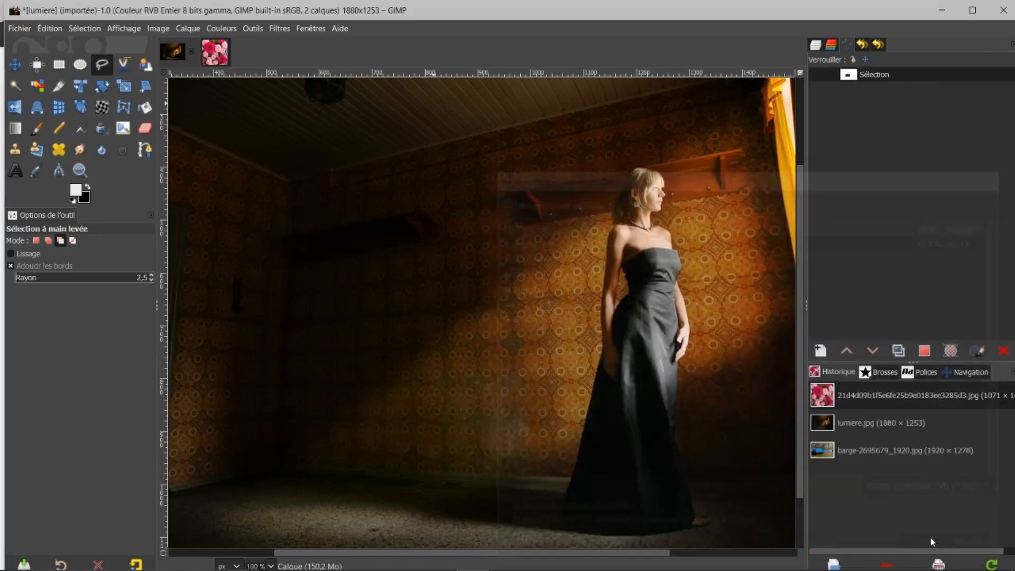
left_click(924, 350)
- Paste the roses picture inside the grid-shaped selection on the wall
scroll(638, 296, "down", 1)
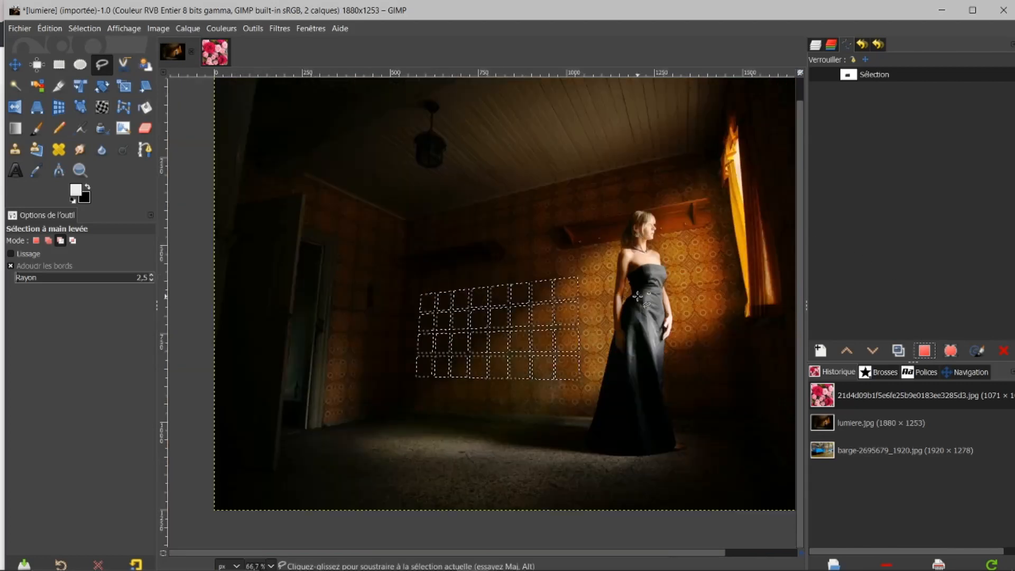
scroll(638, 296, "down", 1)
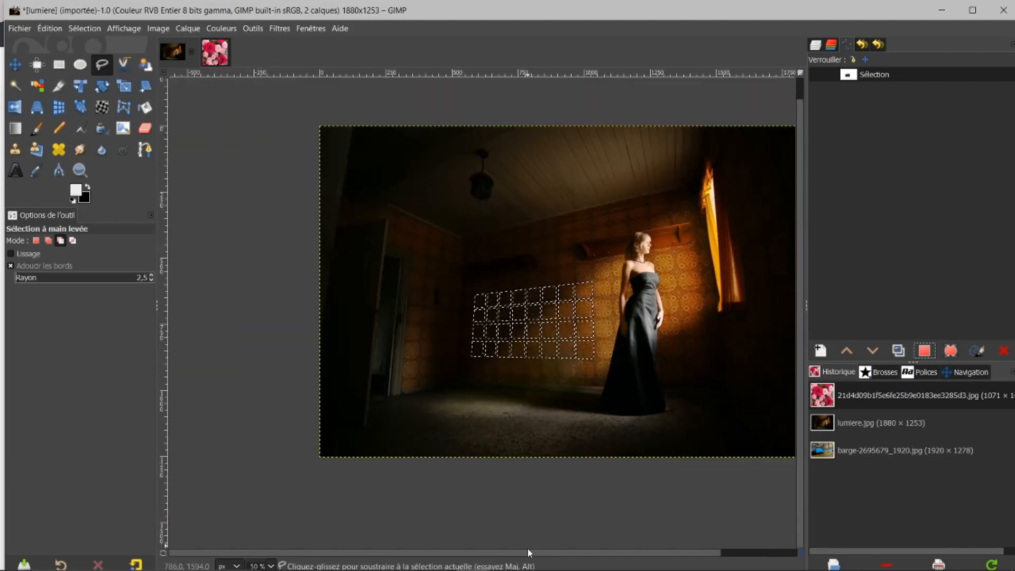
left_click_drag(530, 553, 555, 550)
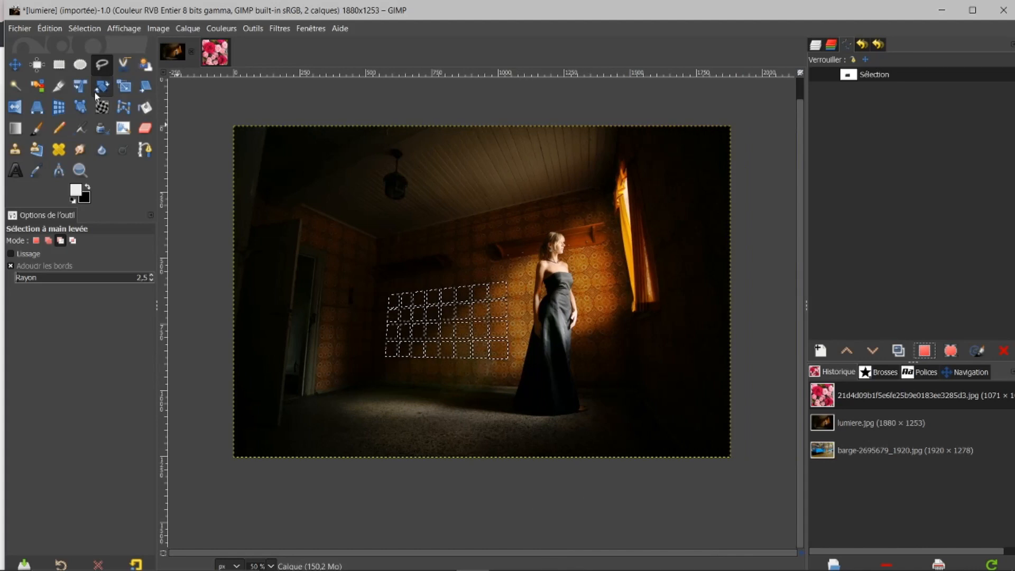
left_click(42, 28)
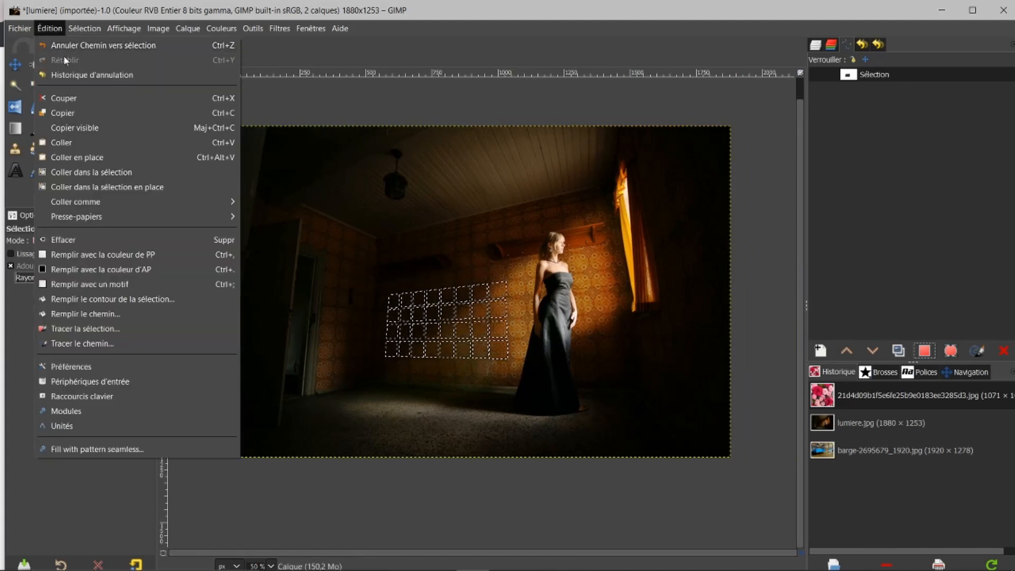
left_click(72, 172)
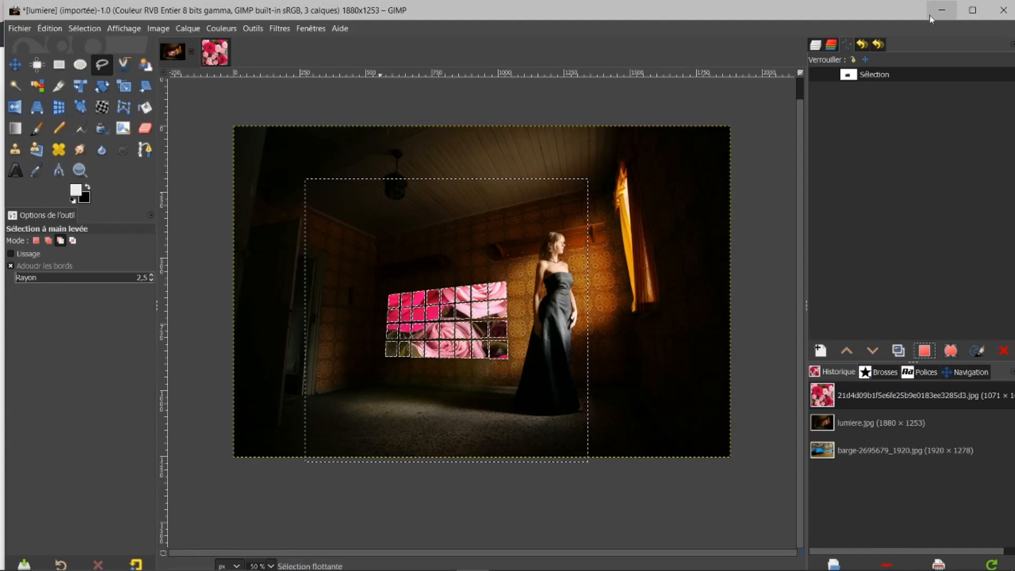
- Anchor the floating roses onto the transparent layer and clear the selection
left_click(815, 44)
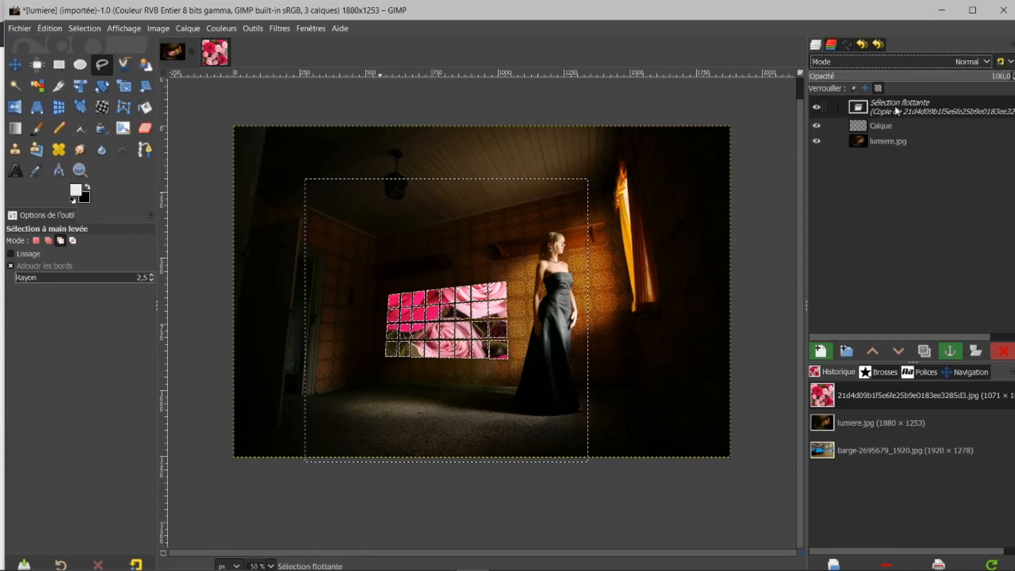
left_click(950, 351)
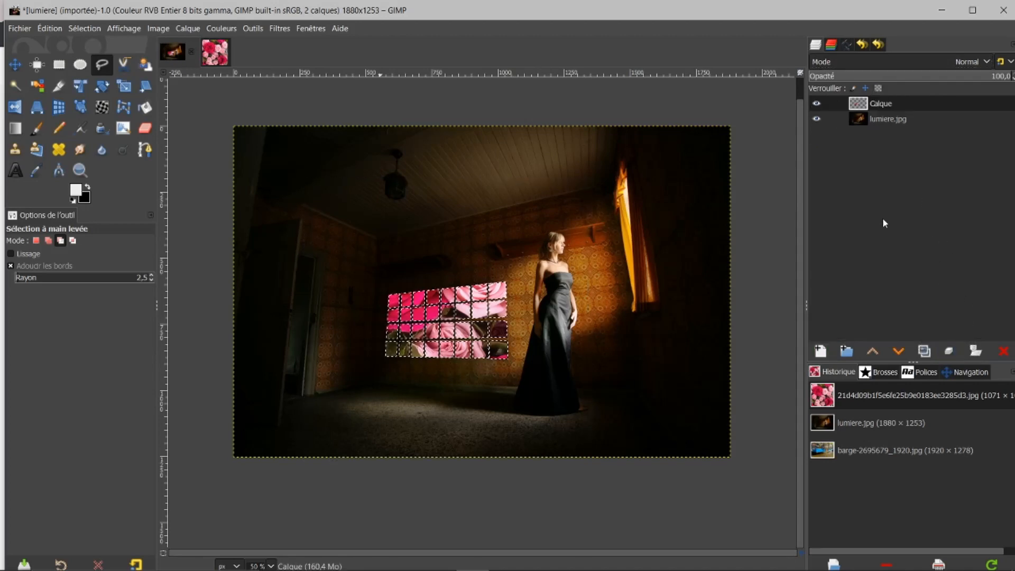
left_click(85, 28)
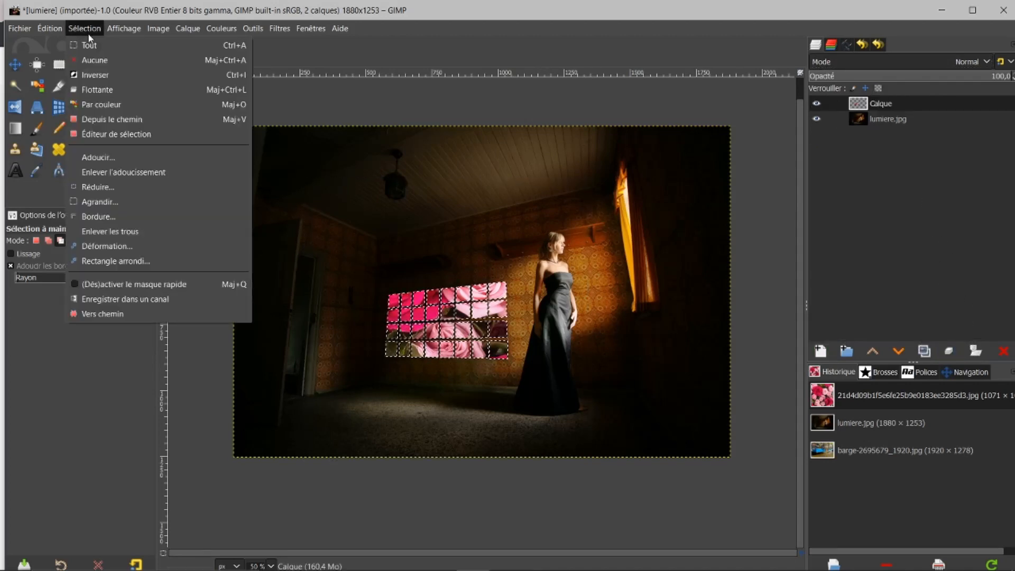
left_click(106, 61)
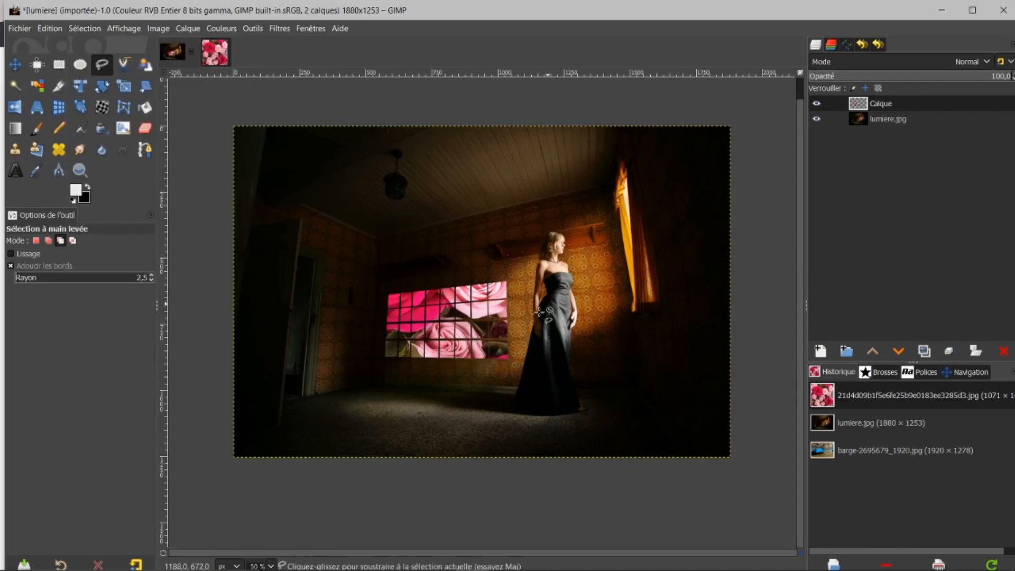
- Select the rose grid from the layer's alpha and add a layer mask initialized to white (full opacity)
right_click(860, 105)
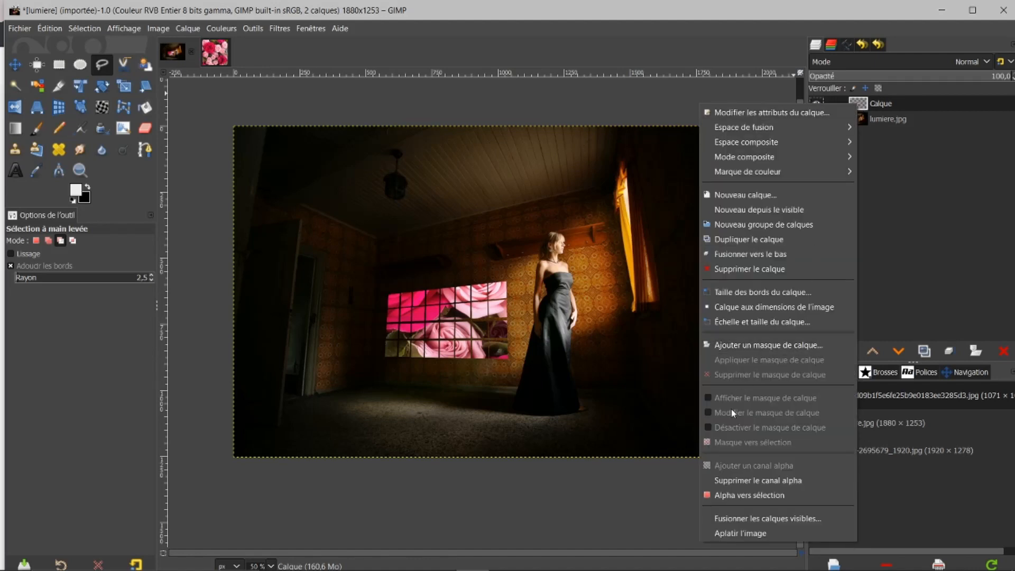
left_click(764, 494)
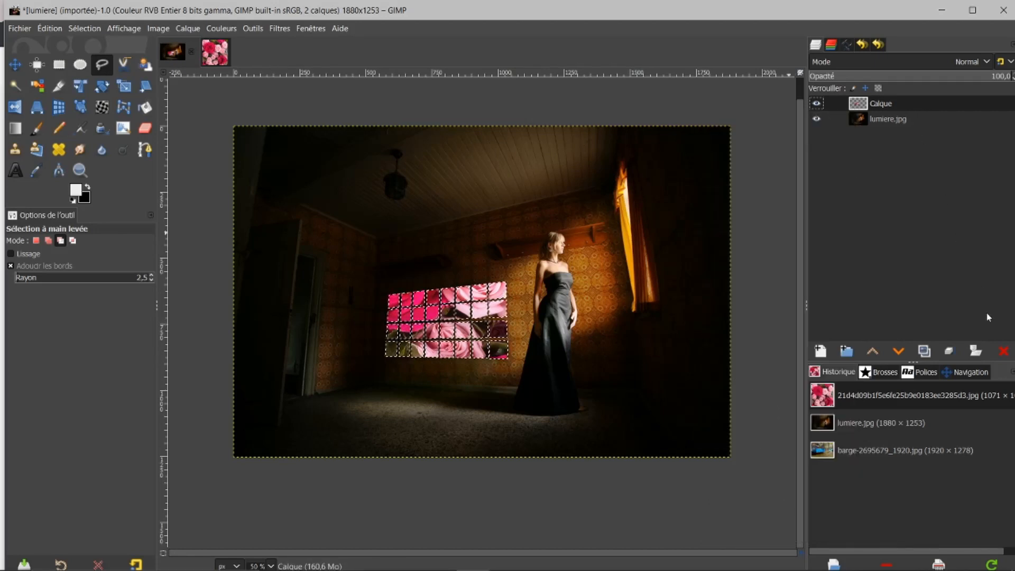
left_click(975, 351)
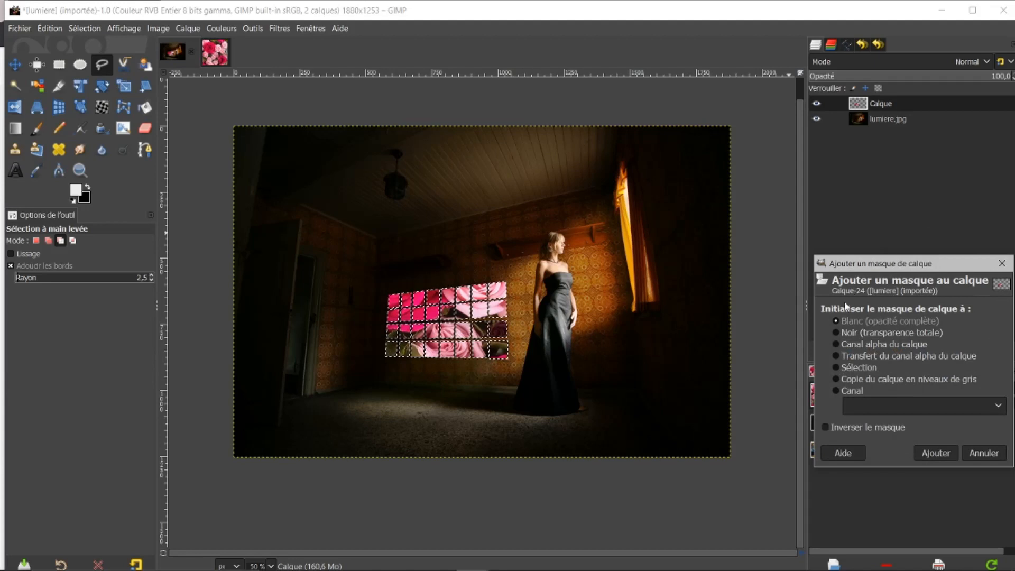
left_click(935, 453)
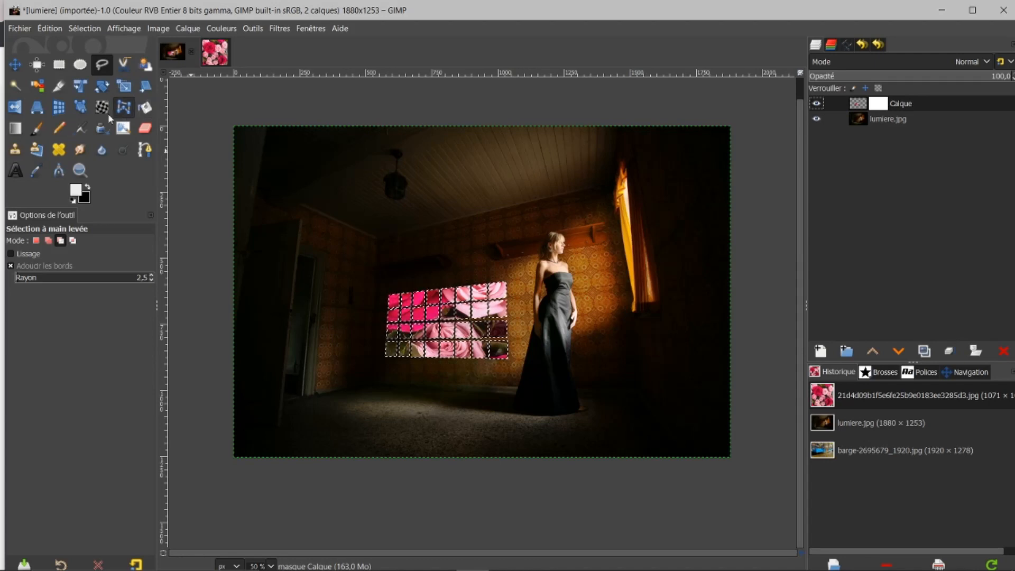
- Try a linear gradient about 468 px long on the layer mask, from the grid's door side toward the woman
left_click(16, 128)
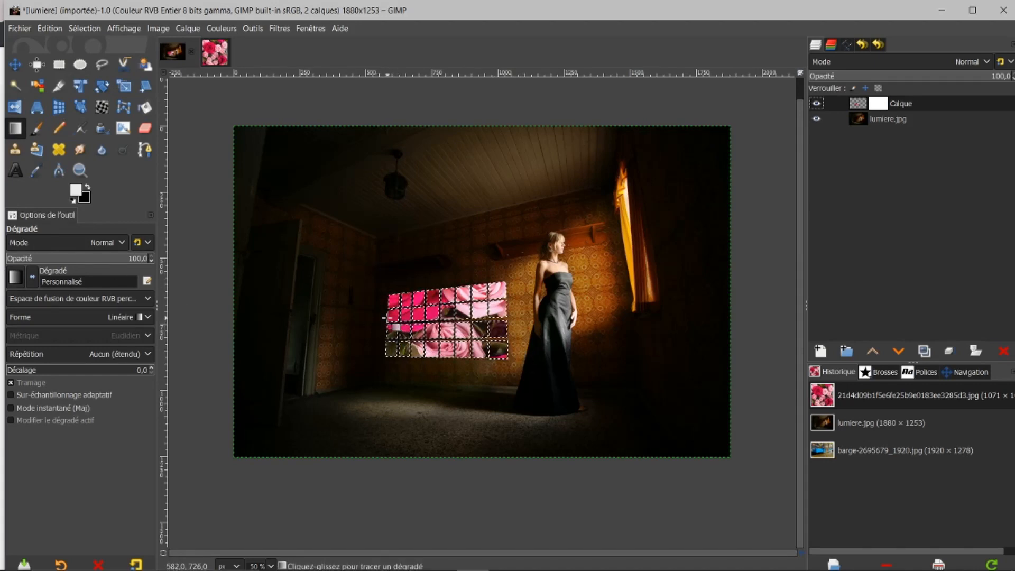
left_click_drag(383, 321, 509, 316)
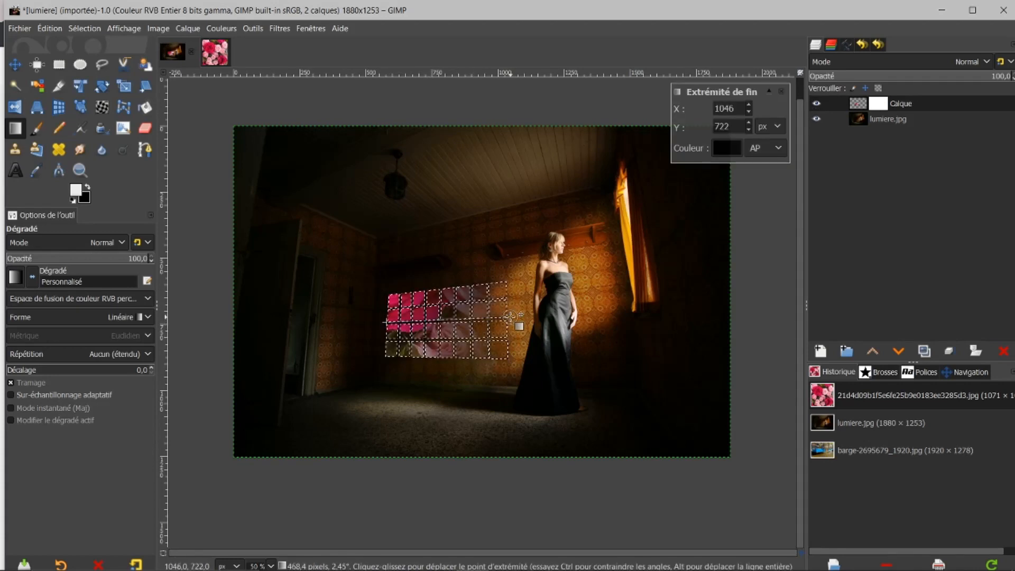
left_click(34, 277)
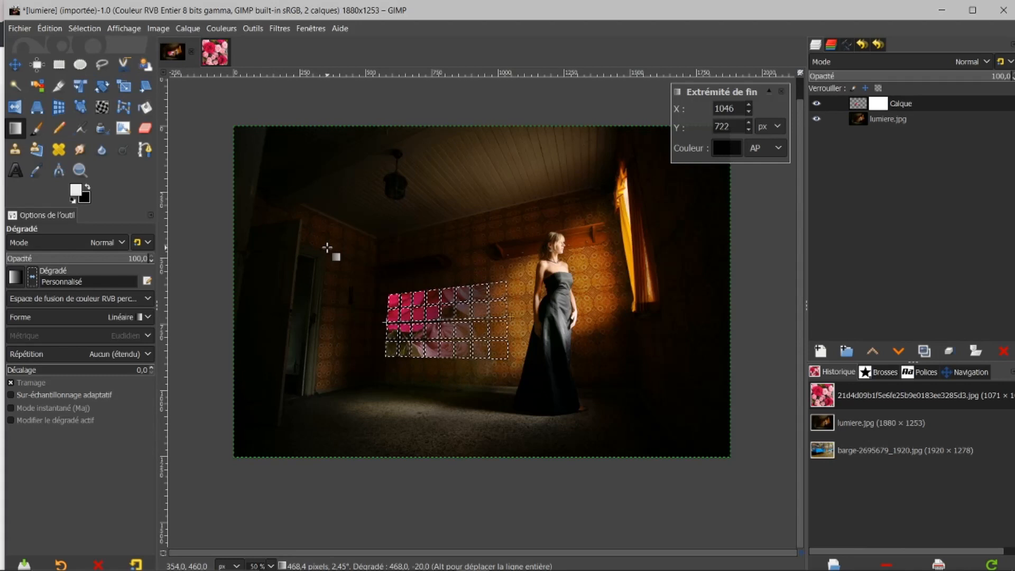
key("Return")
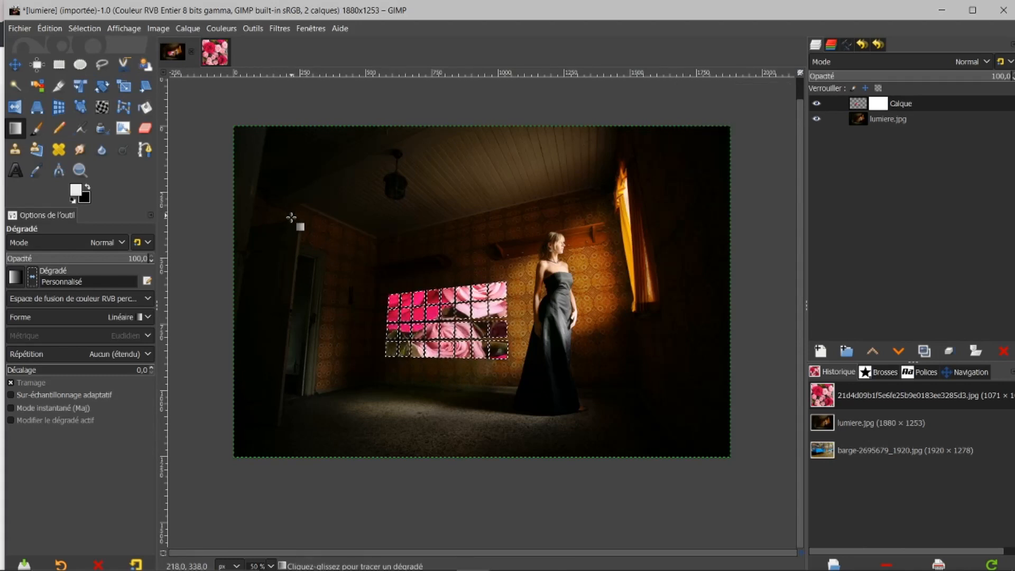
- Apply a reversed linear gradient on the mask, black at the grid's door side to white near the woman, and clear the selection
left_click_drag(380, 321, 511, 315)
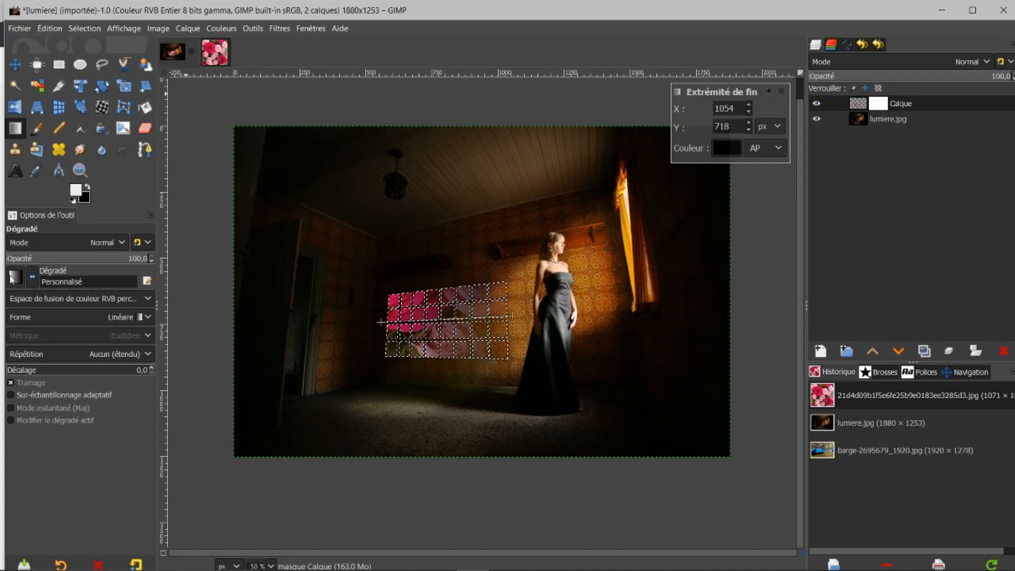
left_click(33, 280)
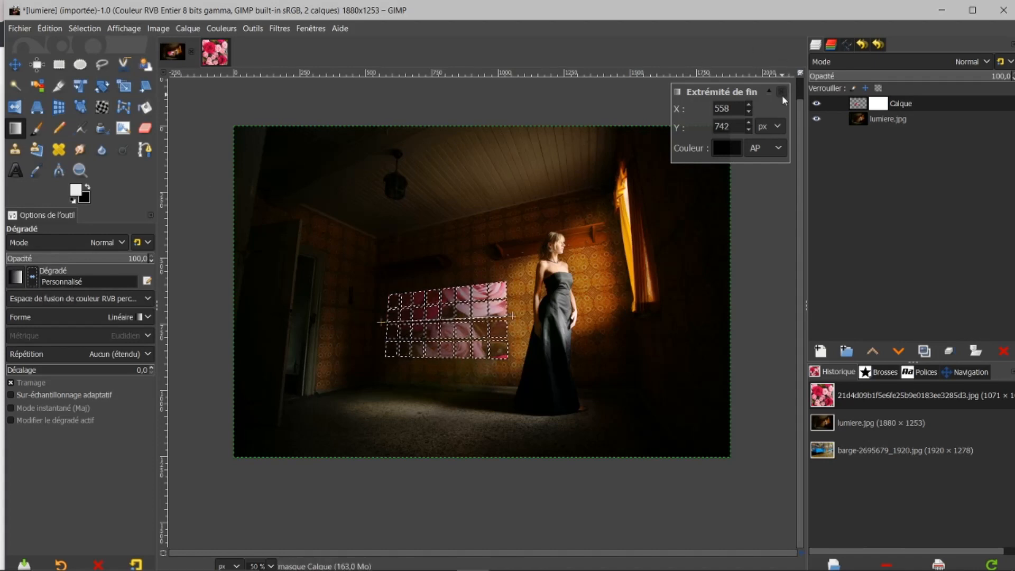
left_click(783, 94)
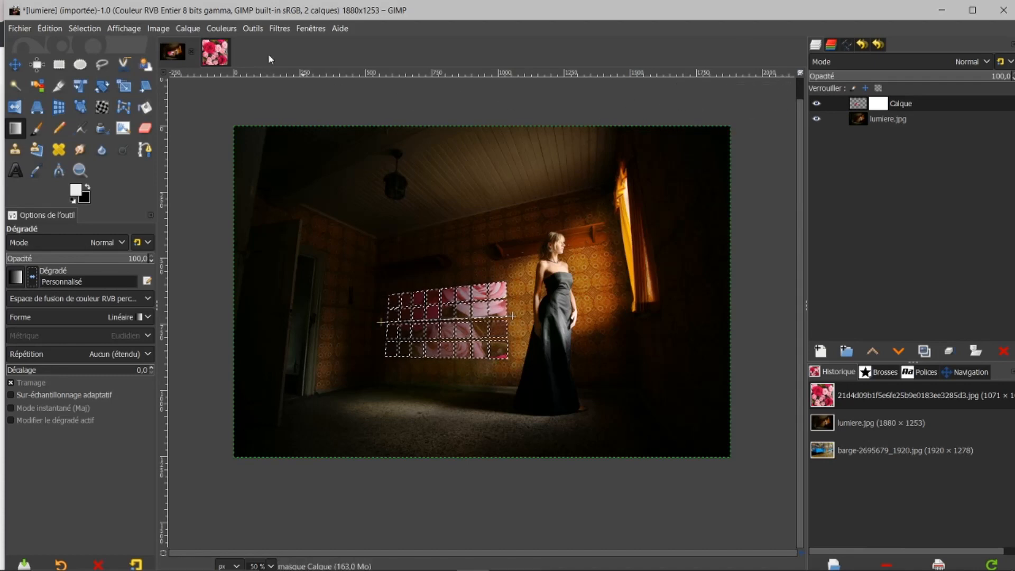
left_click(23, 65)
left_click(74, 27)
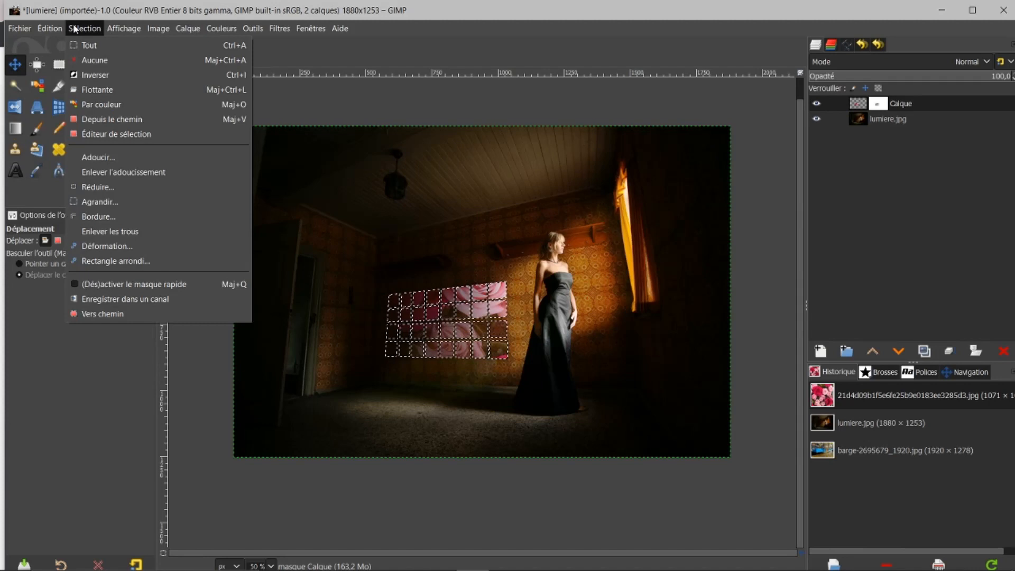
left_click(102, 61)
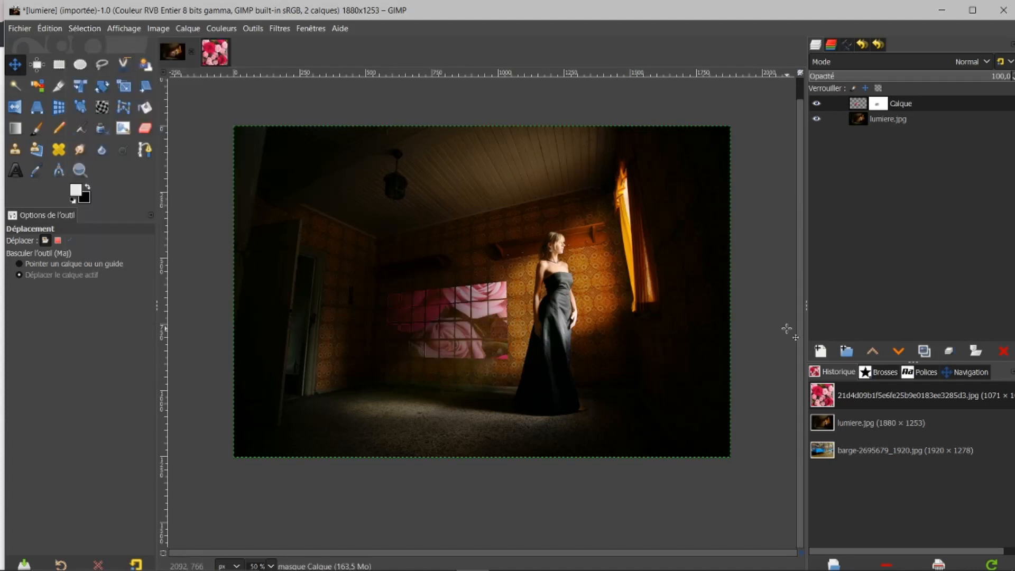